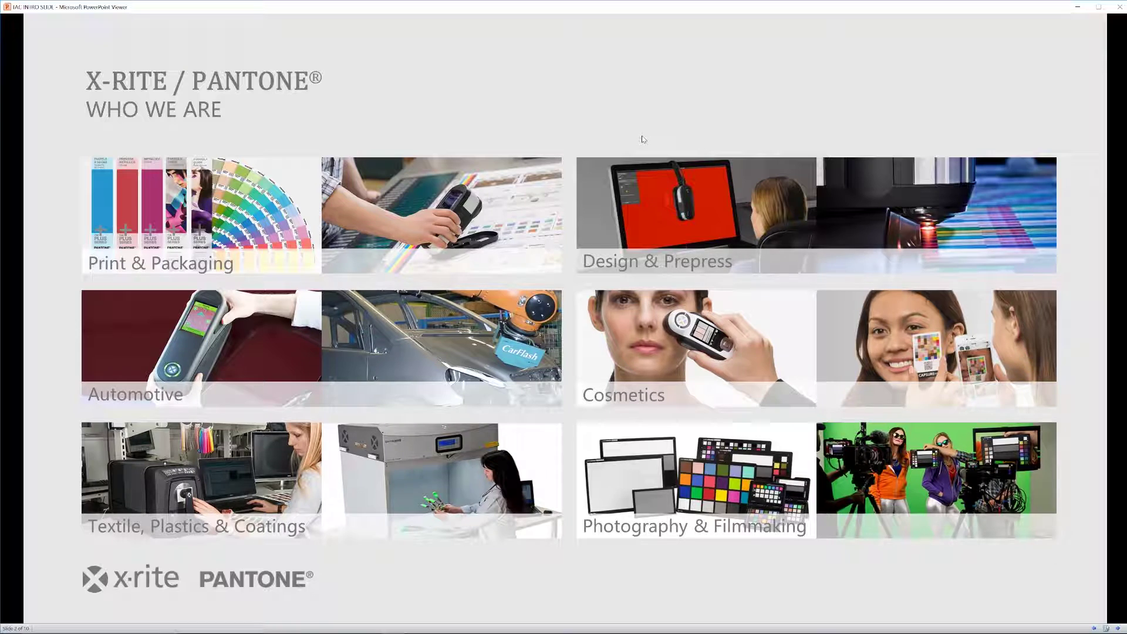
Advance the slideshow to the Introduction slide on methods to generate virtual materials.
key(Right)
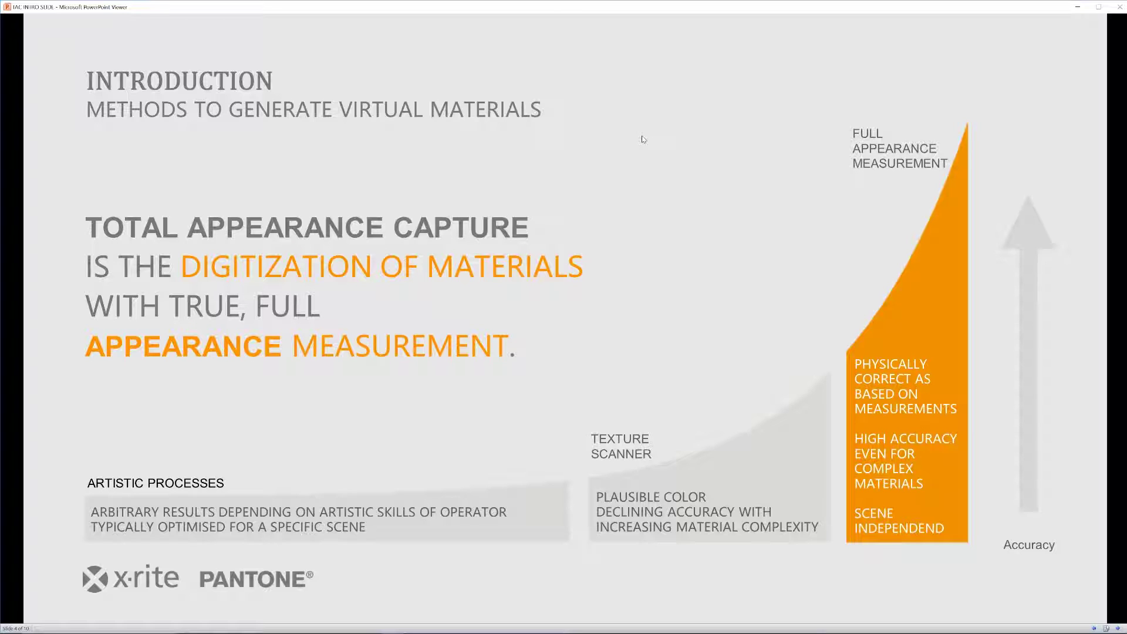
Advance past the TAC7 Scanner slide to the Communicate AxF file format slide.
click(643, 139)
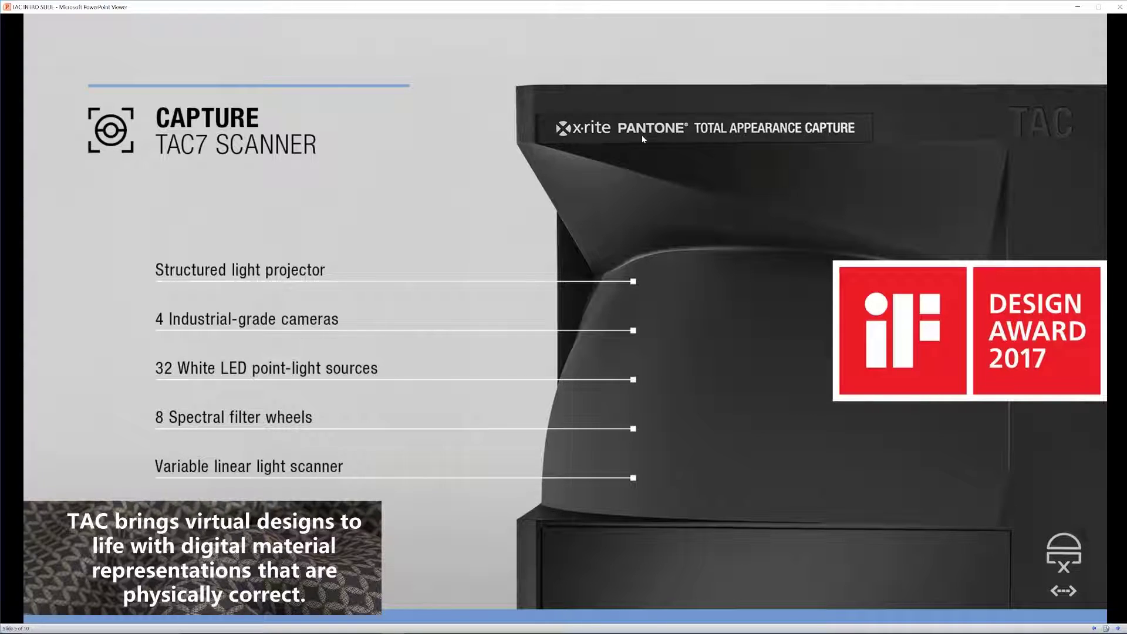
click(643, 139)
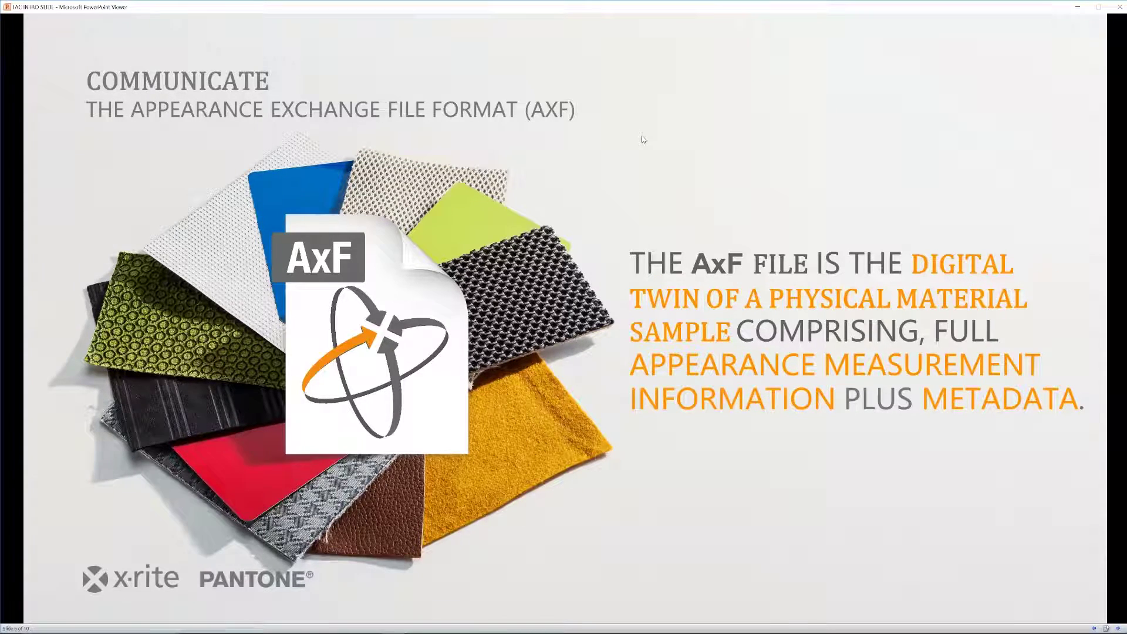
Advance past the SVBRDF map types slide to the Visualize – Pantora Viewer slide.
key(Right)
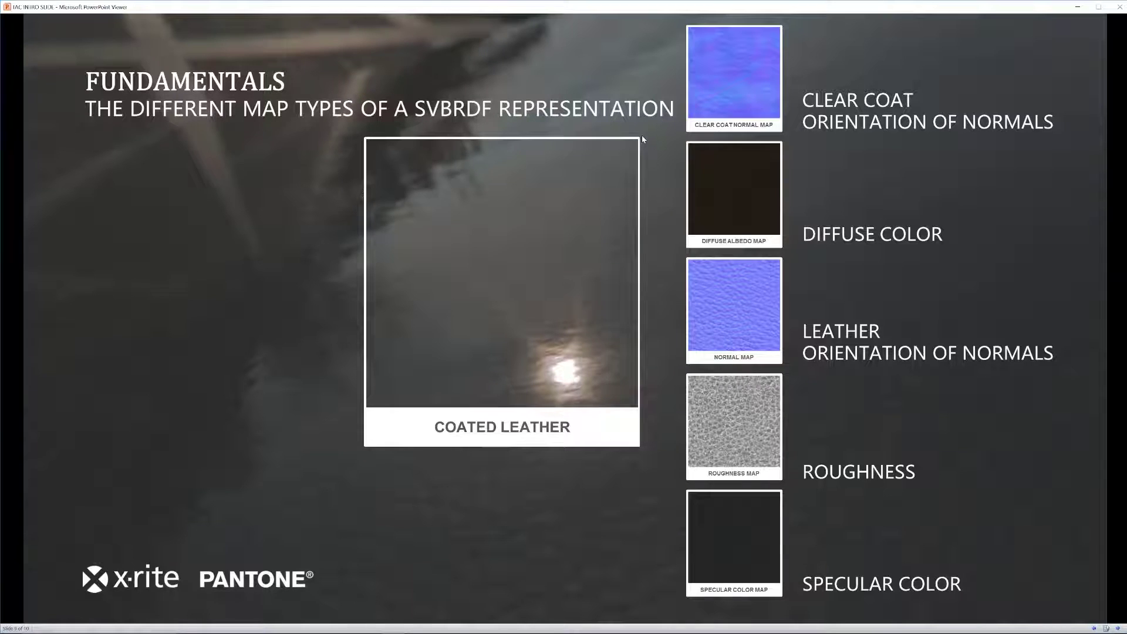
key(Right)
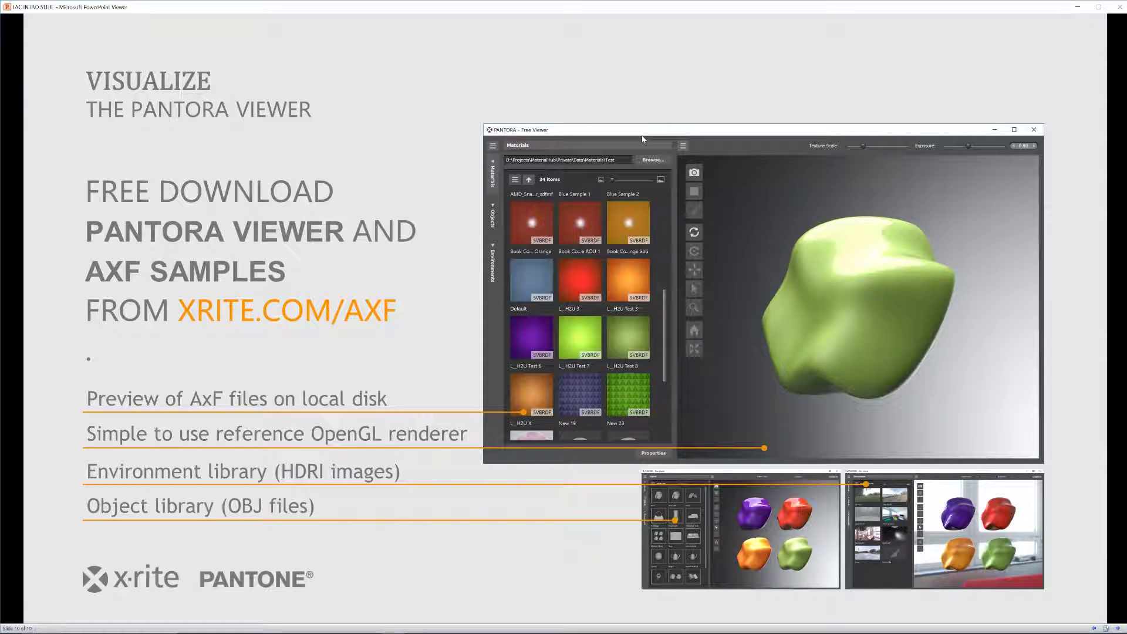
Minimize PowerPoint Viewer and bring up Pantora's TAC7 Start Job setup at Specify Job.
click(1077, 6)
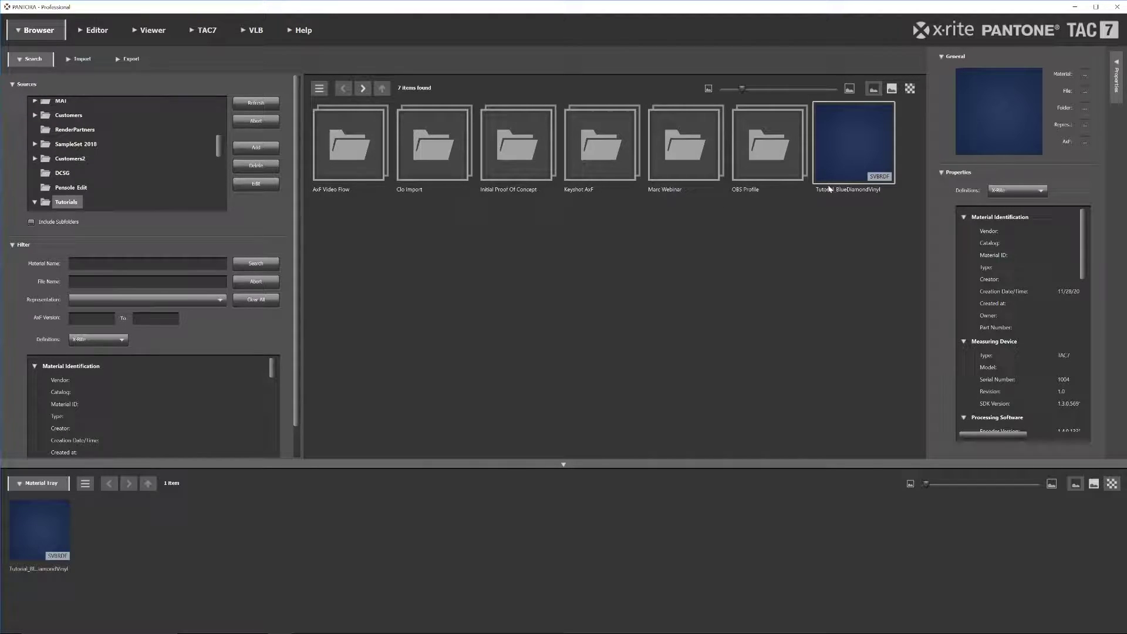
click(208, 32)
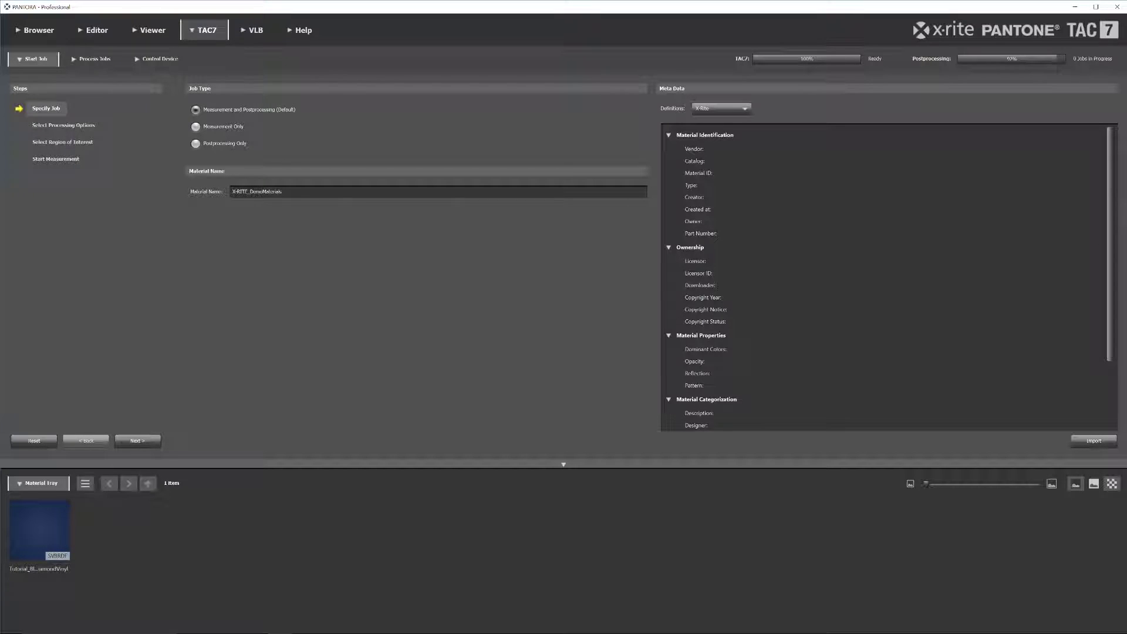
Add a displacement map to the processing options and continue to region-of-interest selection.
click(84, 128)
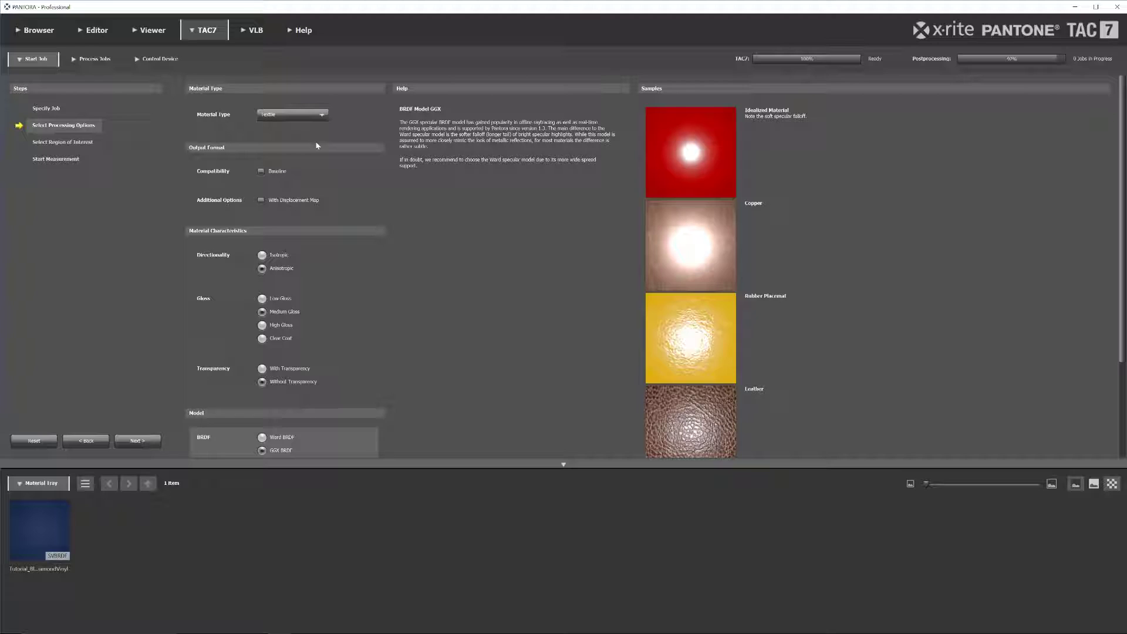
click(315, 200)
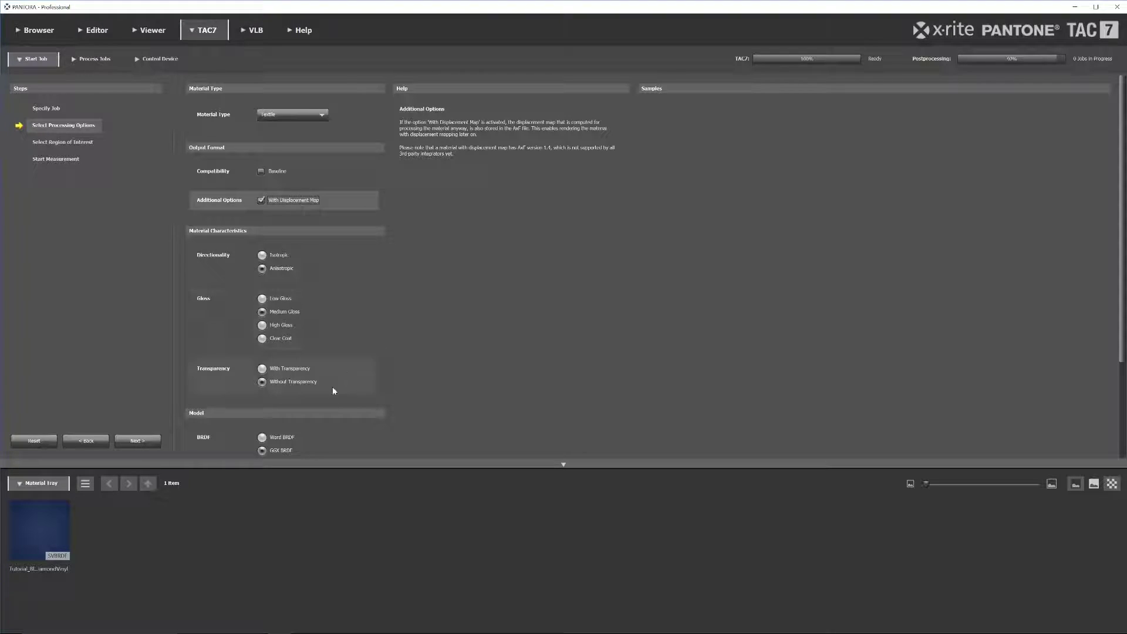
scroll(333, 386, down, 1)
scroll(300, 367, down, 1)
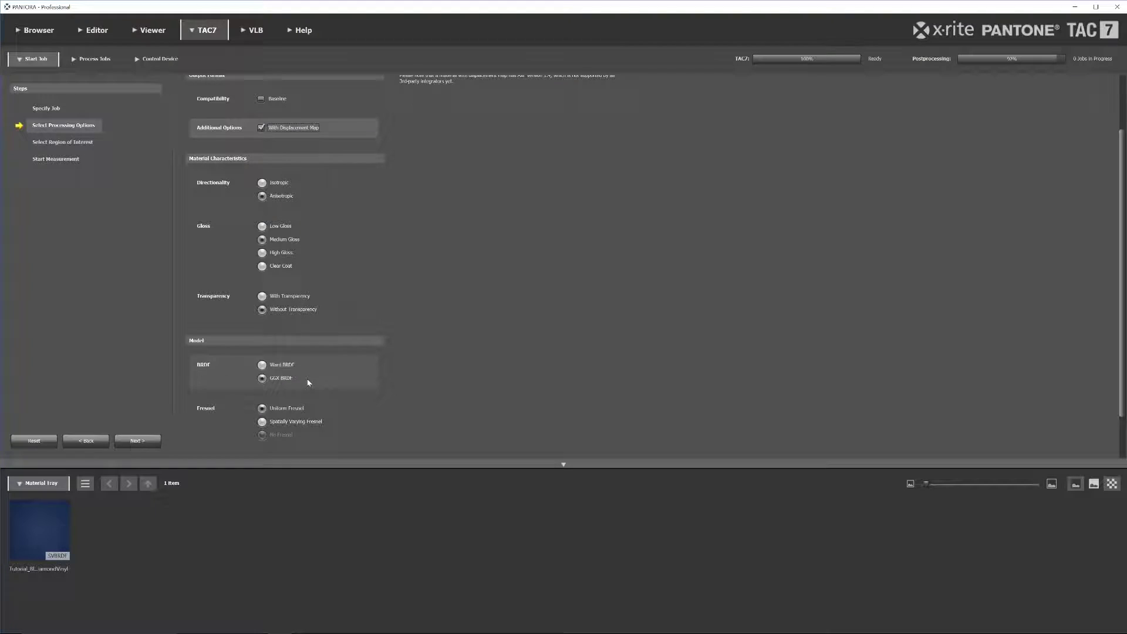
scroll(365, 387, down, 2)
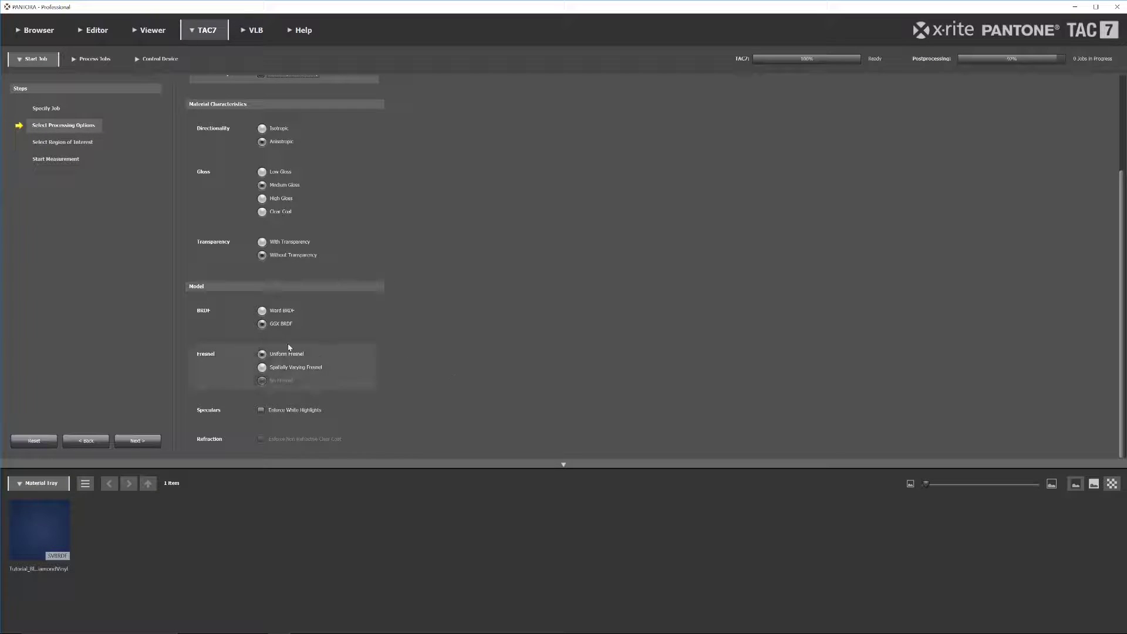
click(138, 440)
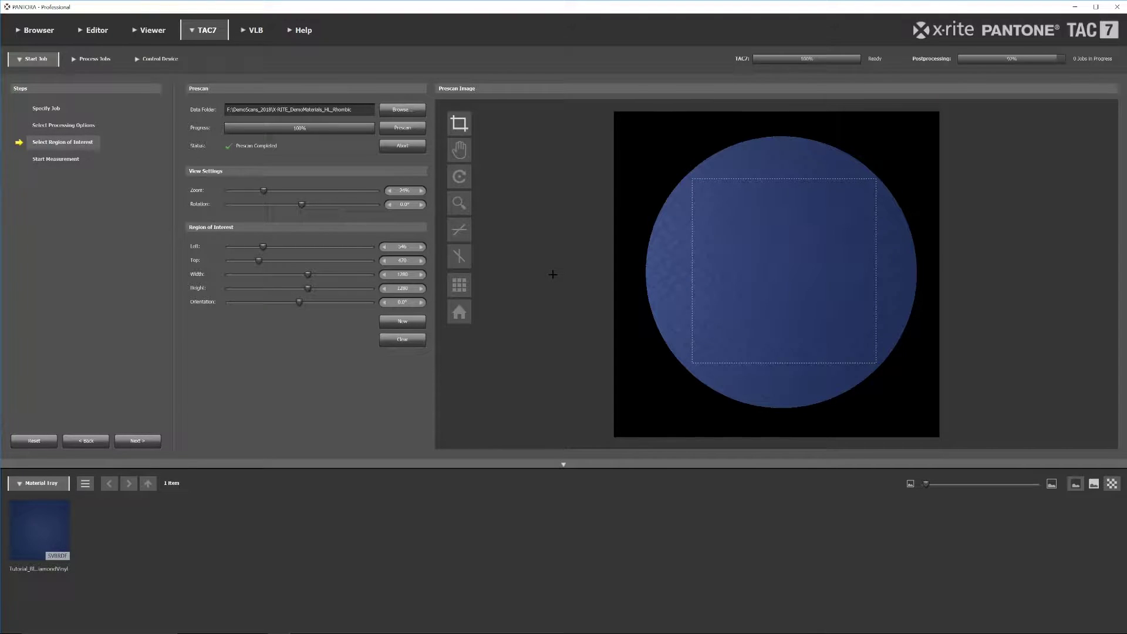
Review the Start Measurement summary, then check the empty Process Jobs queues.
click(139, 441)
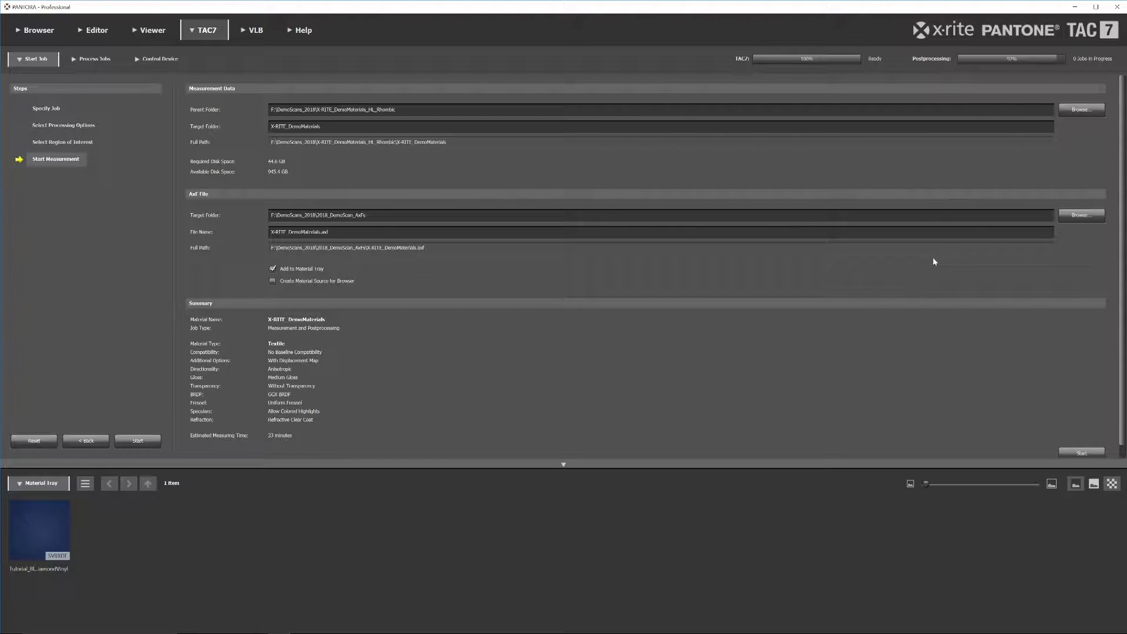
scroll(1009, 389, down, 1)
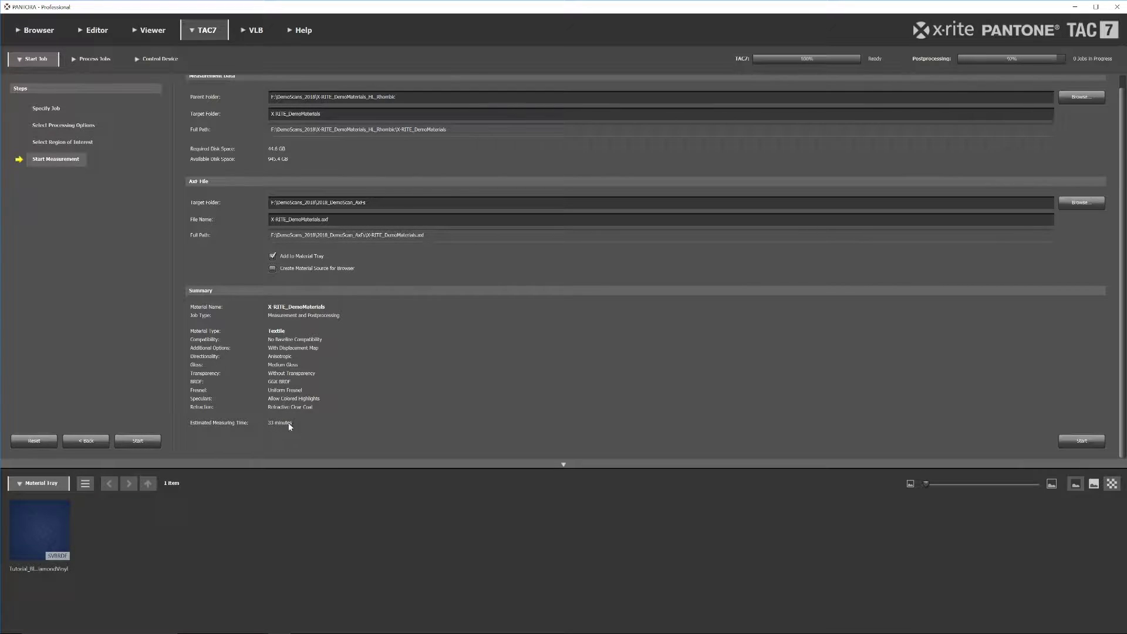
click(105, 59)
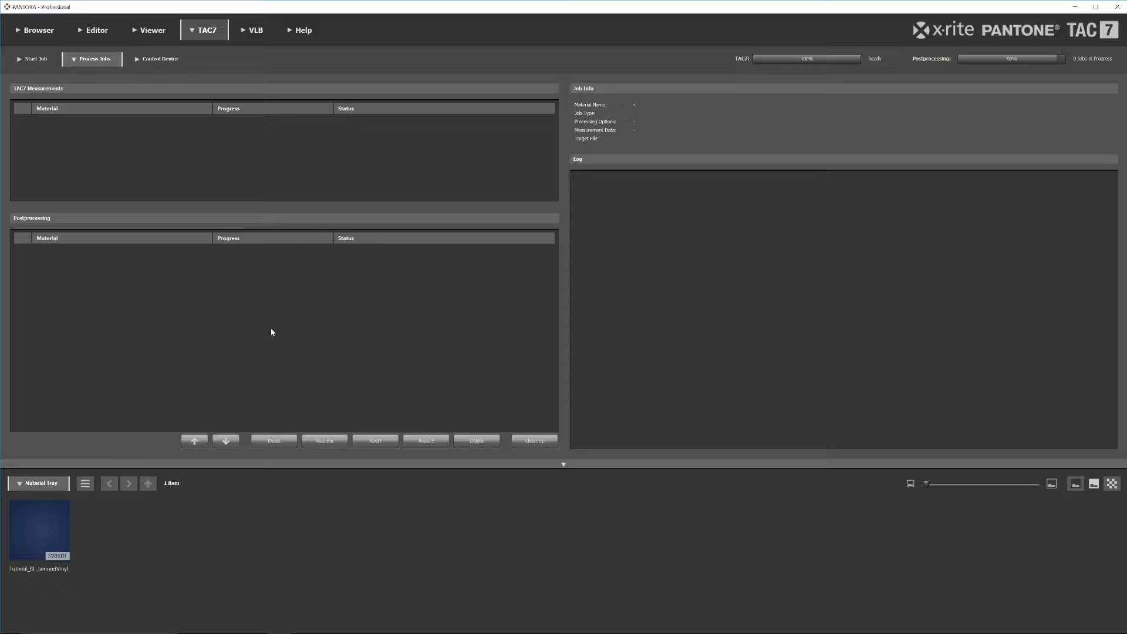
Open the scanned blue vinyl material in the Editor and preview its texture as repeating tiles.
click(30, 531)
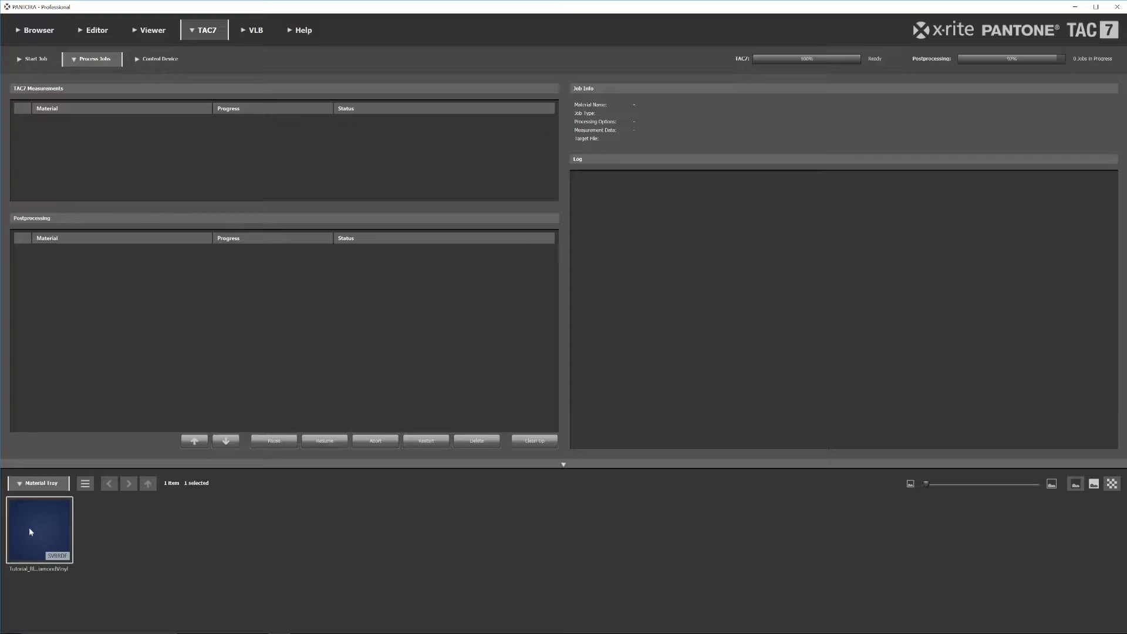
click(94, 30)
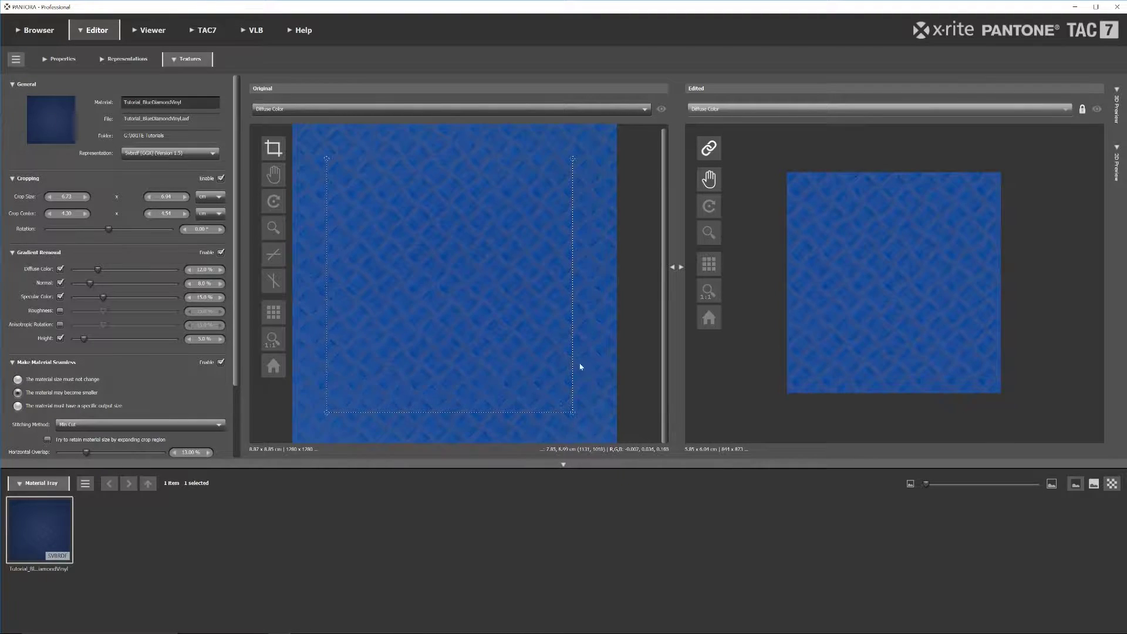
click(708, 265)
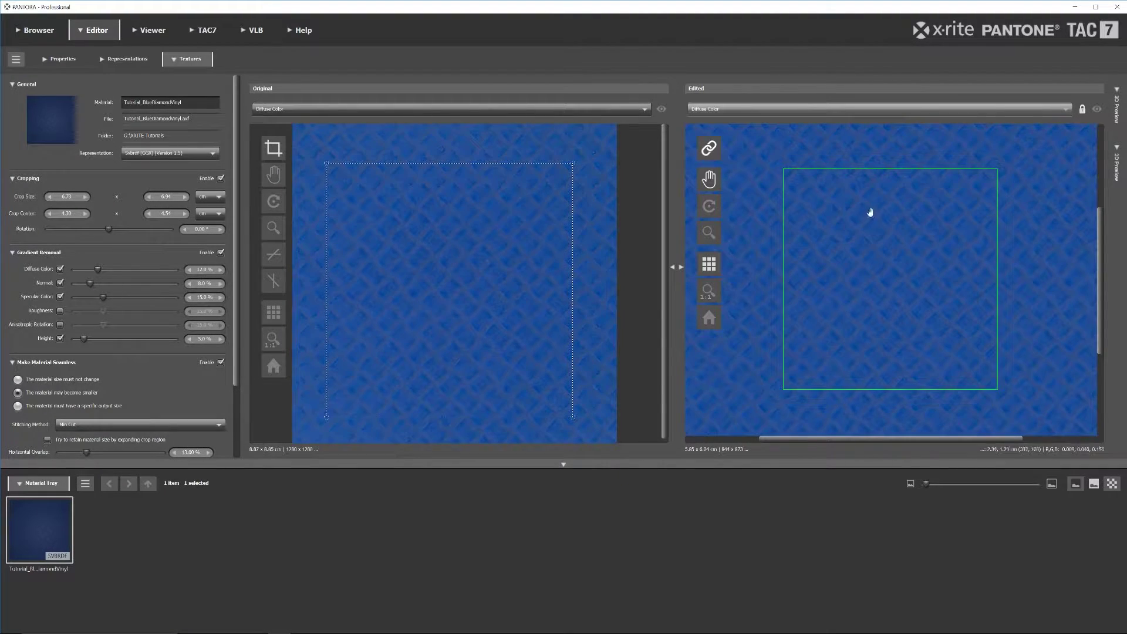
scroll(872, 241, down, 5)
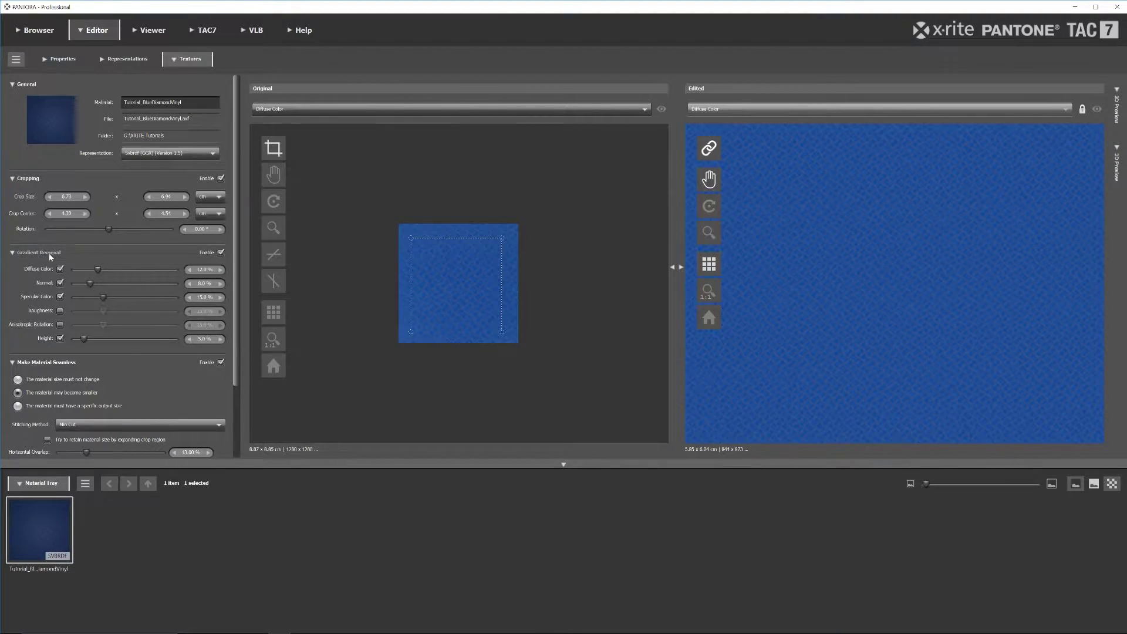
Display the Normal map and toggle its gradient removal off and back on.
click(262, 111)
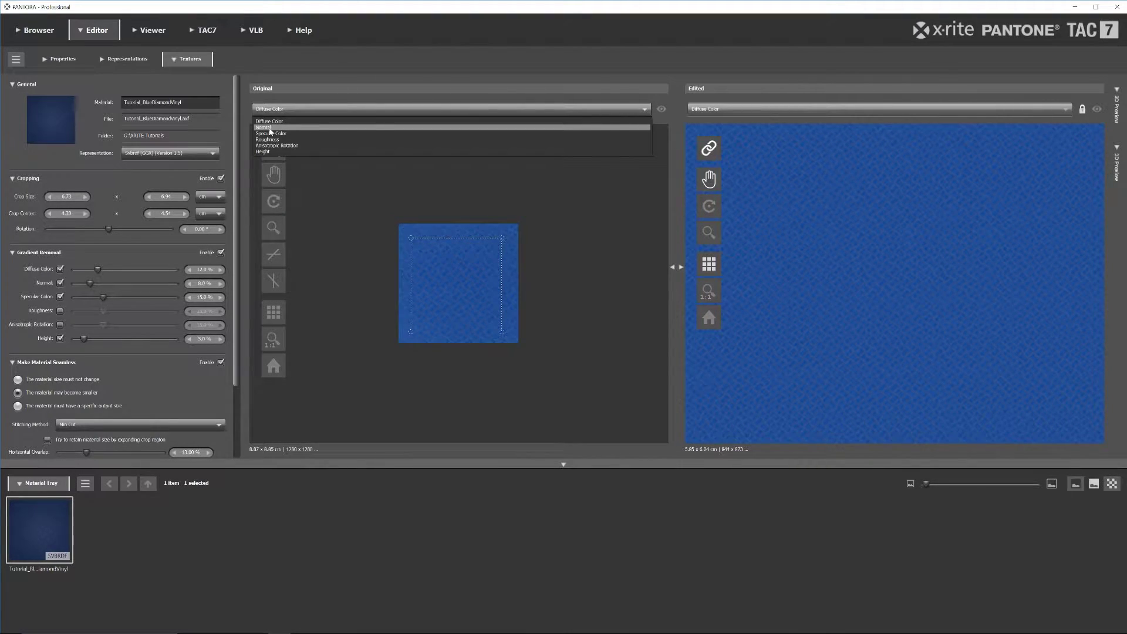
click(268, 128)
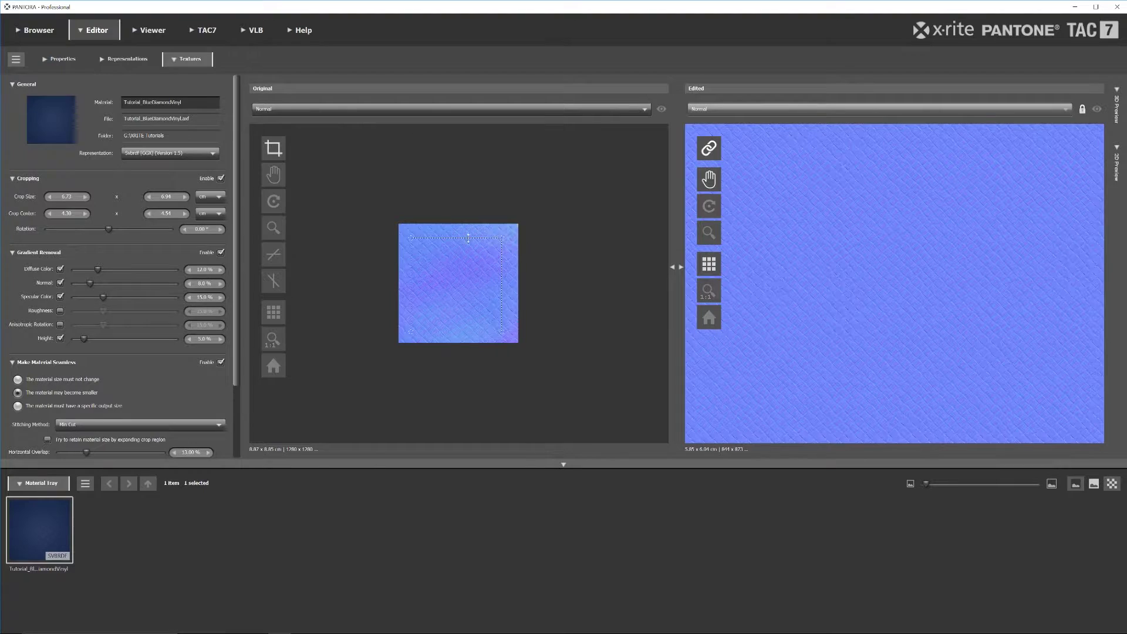
scroll(527, 325, up, 5)
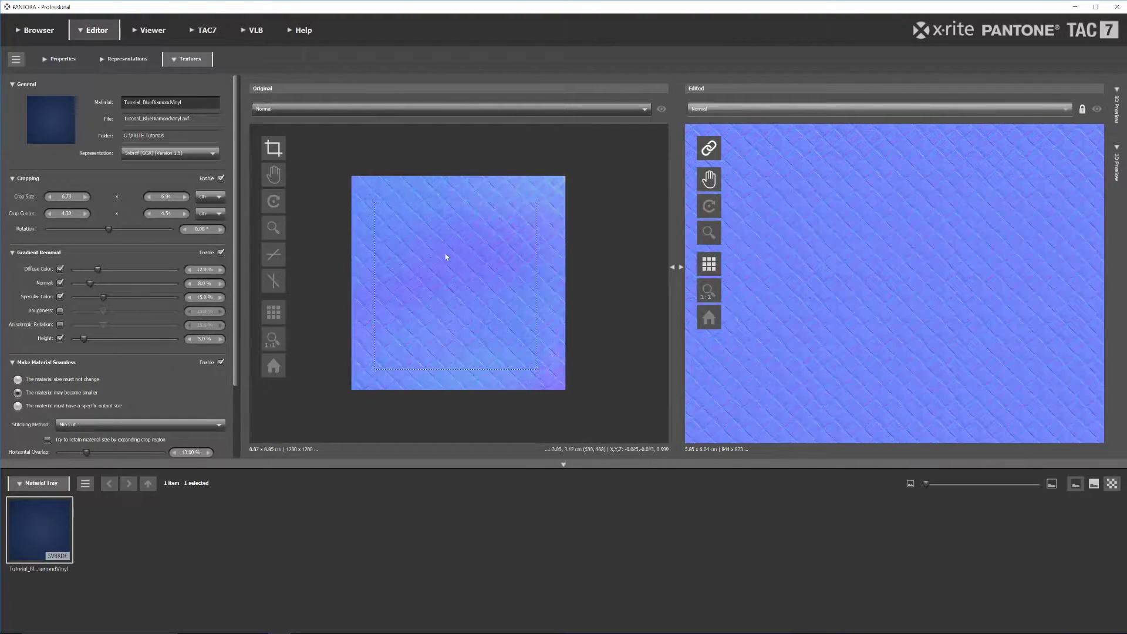
click(60, 282)
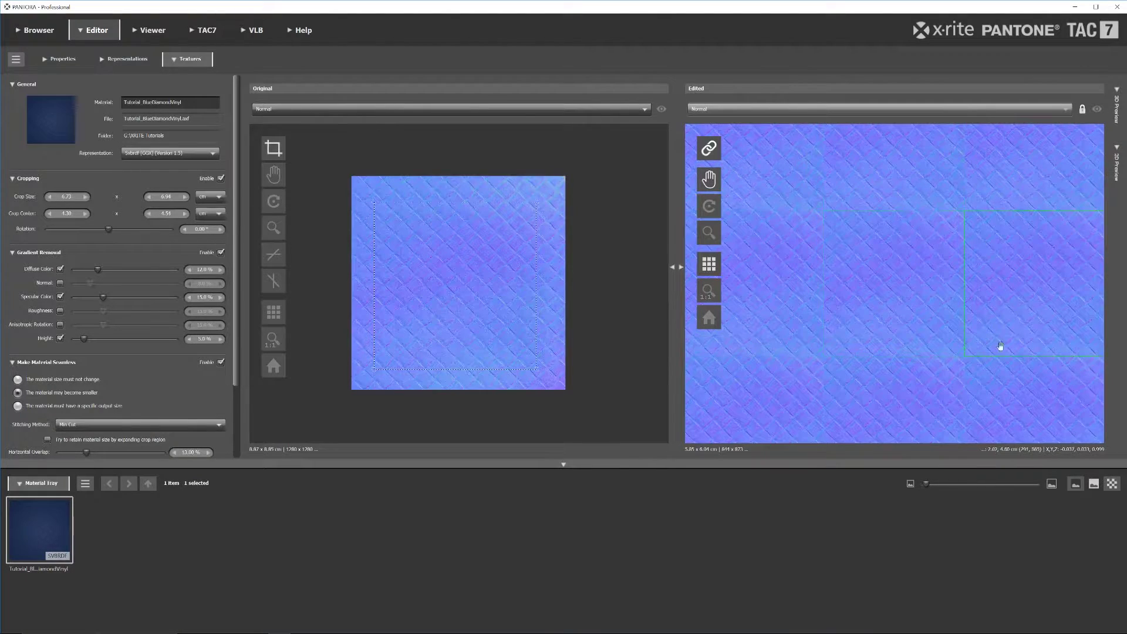
scroll(933, 342, down, 5)
scroll(921, 270, up, 5)
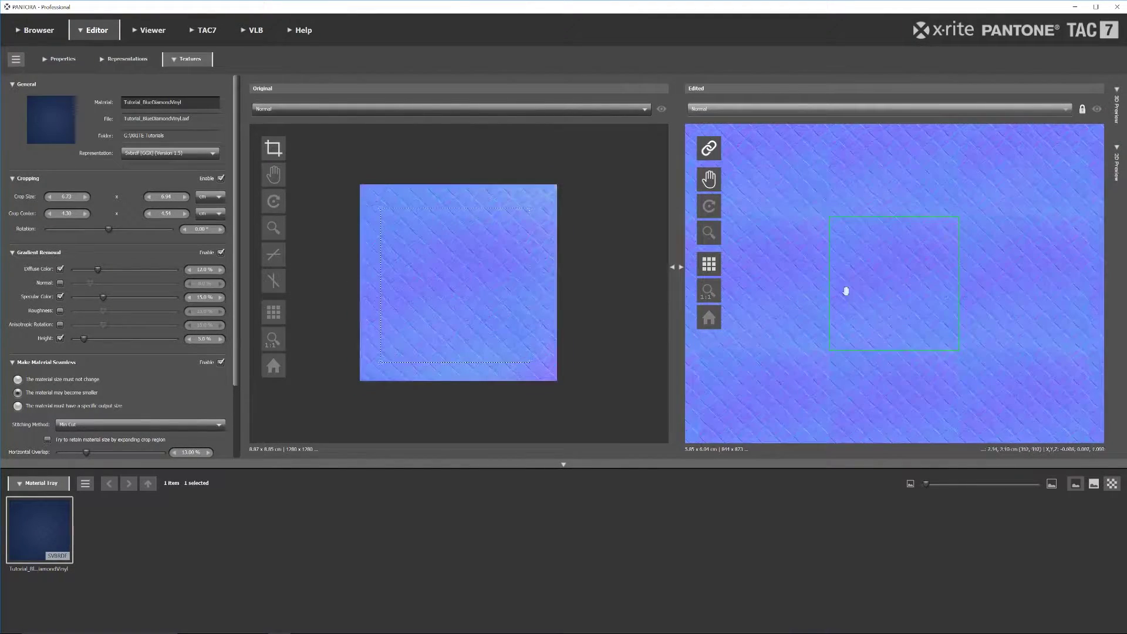
click(60, 283)
scroll(906, 326, down, 6)
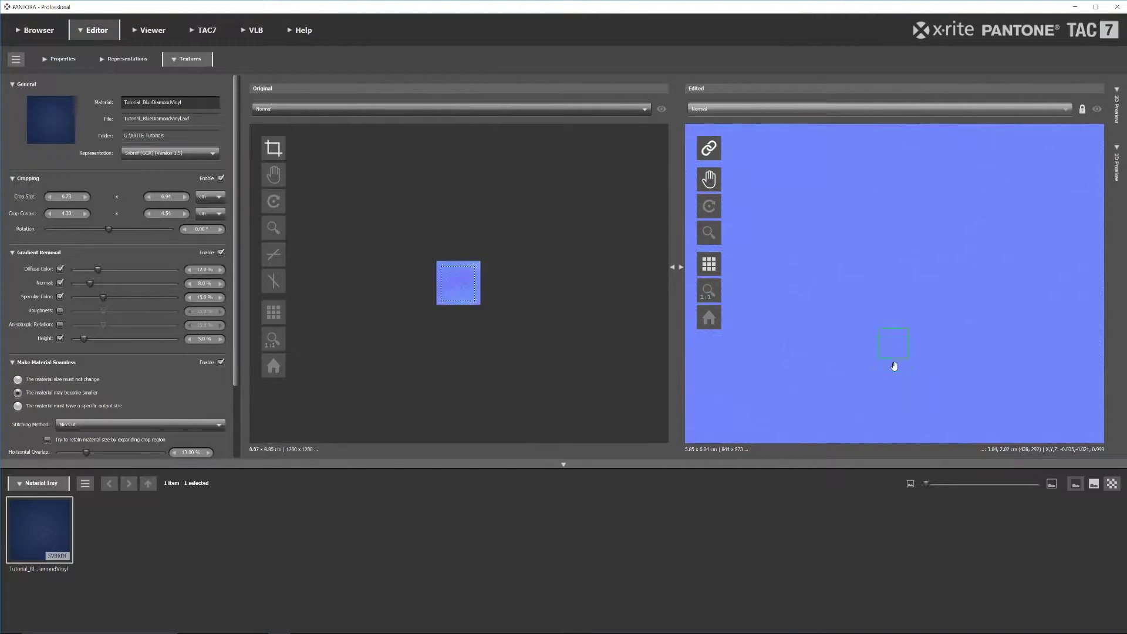
scroll(926, 323, up, 1)
scroll(926, 323, up, 3)
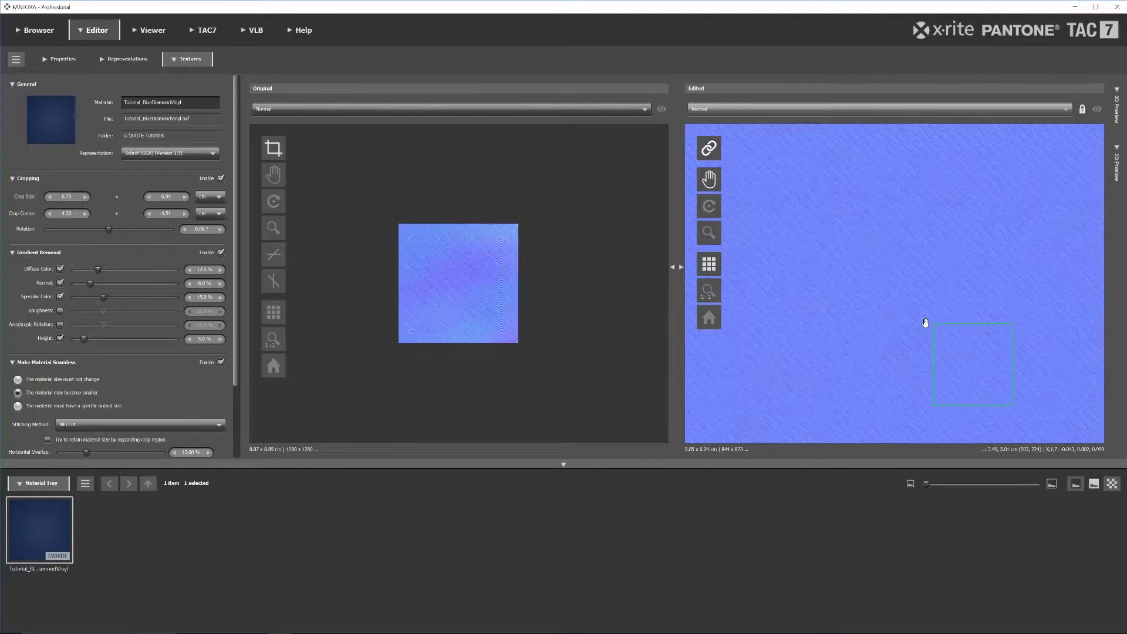
scroll(13, 288, down, 3)
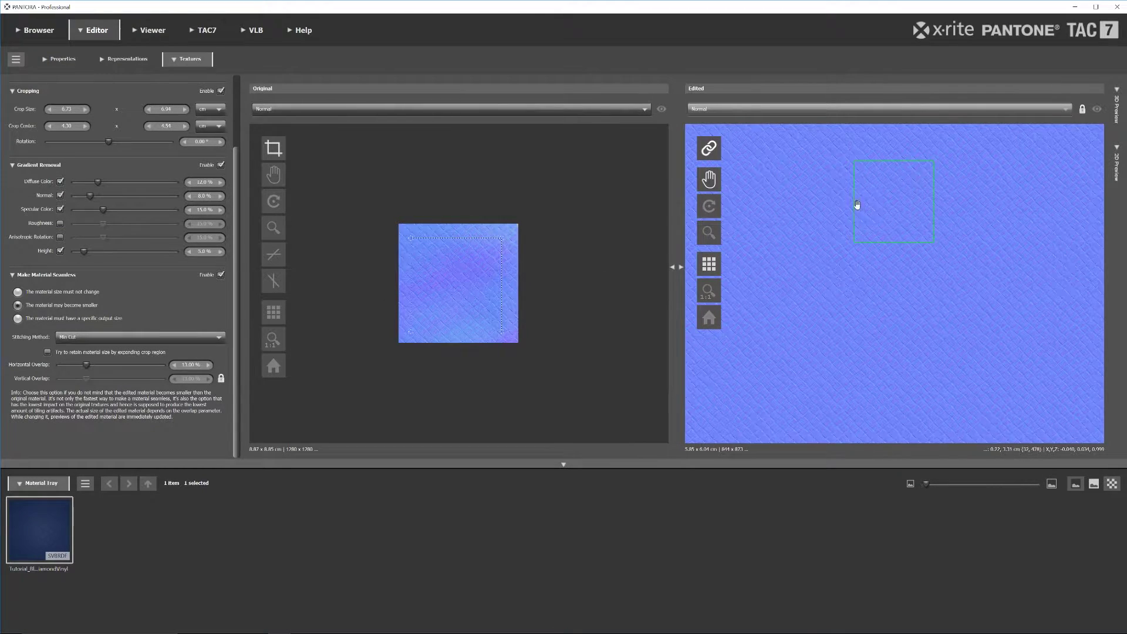
scroll(792, 235, up, 2)
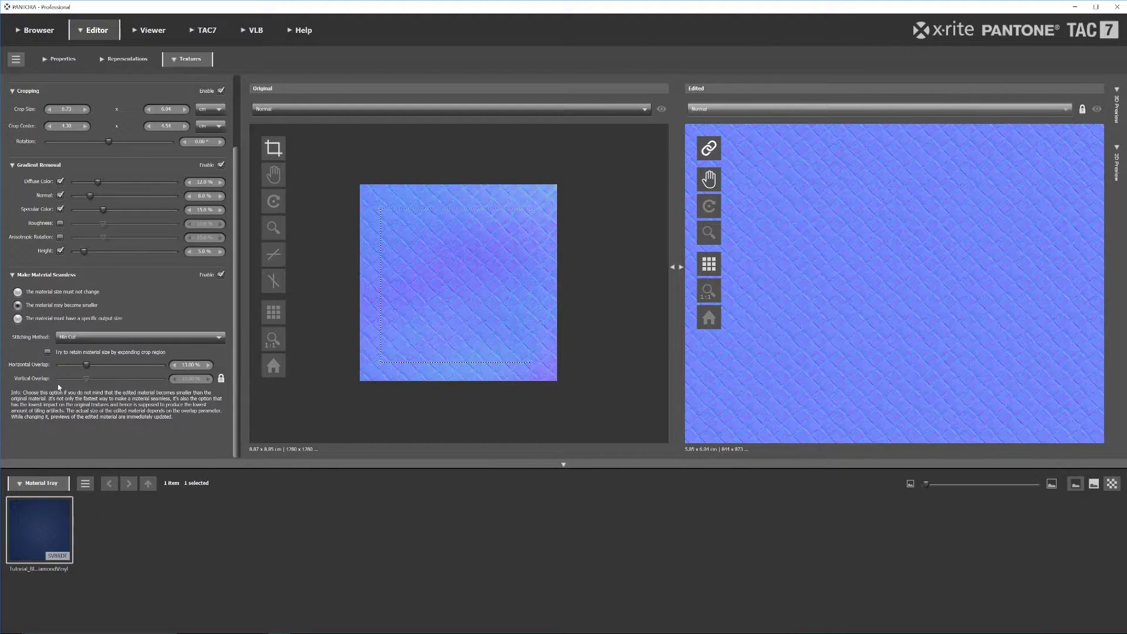
Preview the blue diamond vinyl on the 3D sample shape, zooming in and orbiting around it.
click(150, 30)
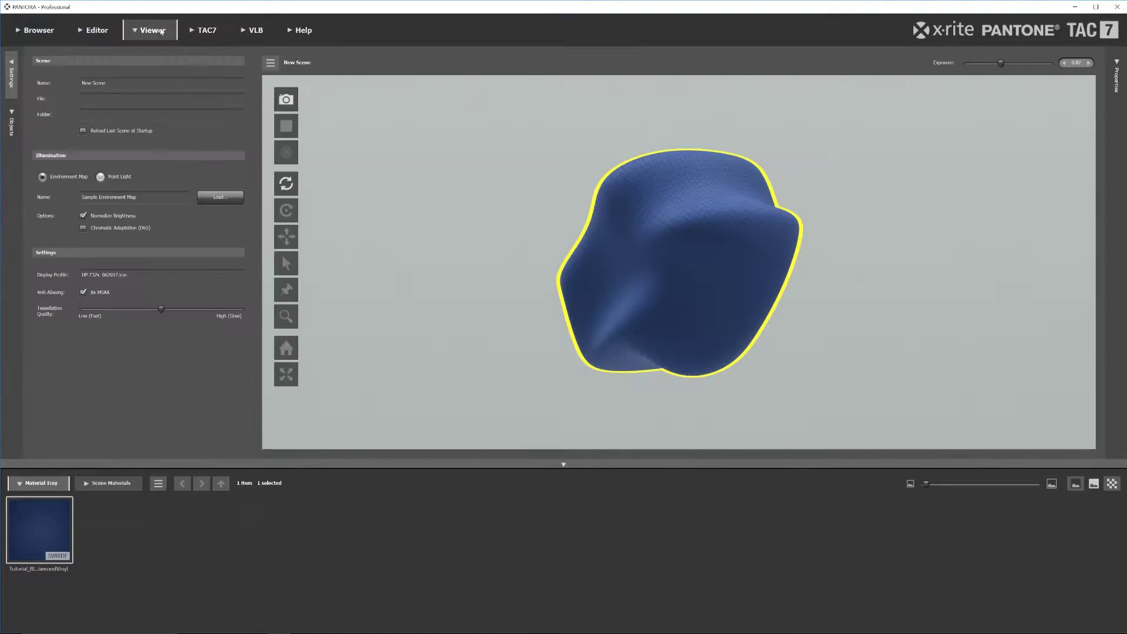
click(237, 493)
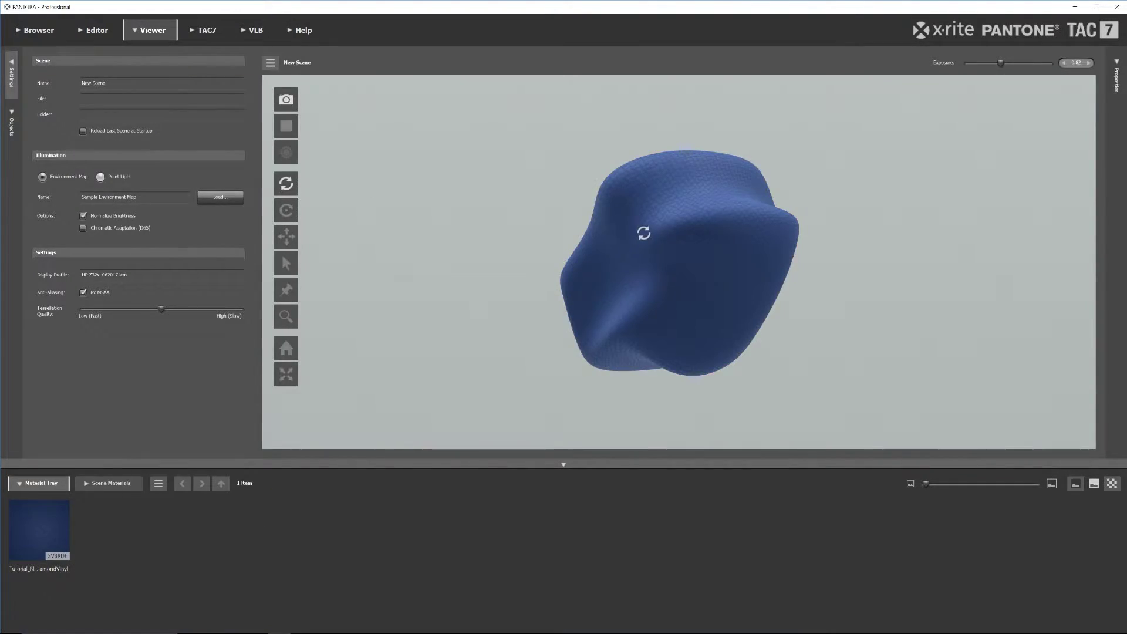
scroll(596, 217, up, 3)
drag(596, 216, 696, 330)
scroll(737, 305, up, 3)
drag(702, 330, 631, 254)
drag(679, 330, 806, 254)
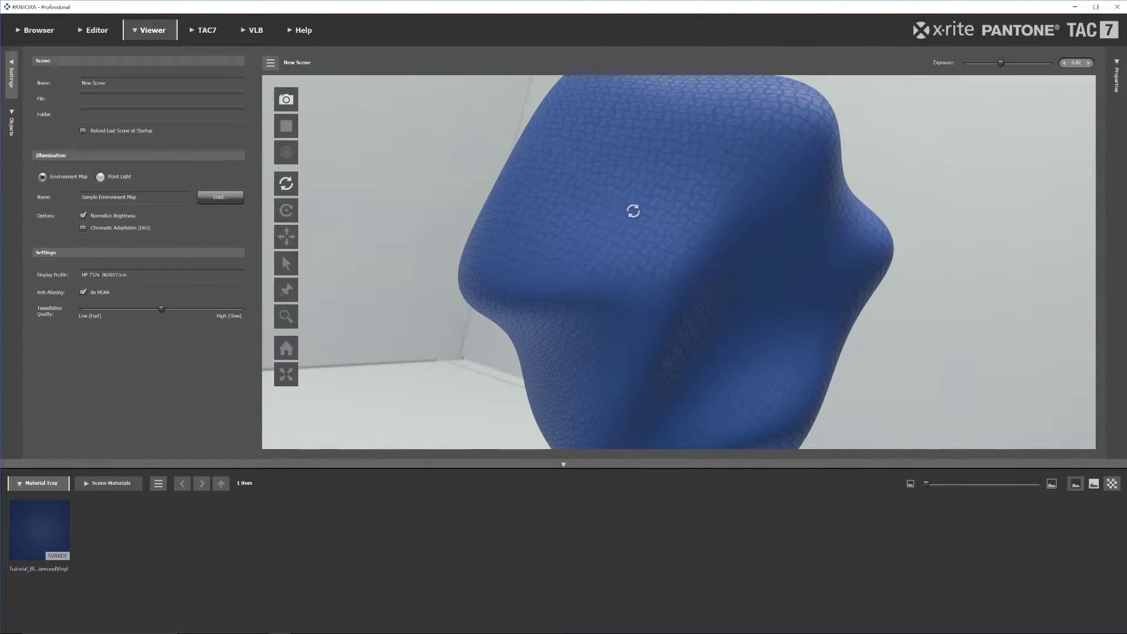
drag(622, 209, 626, 211)
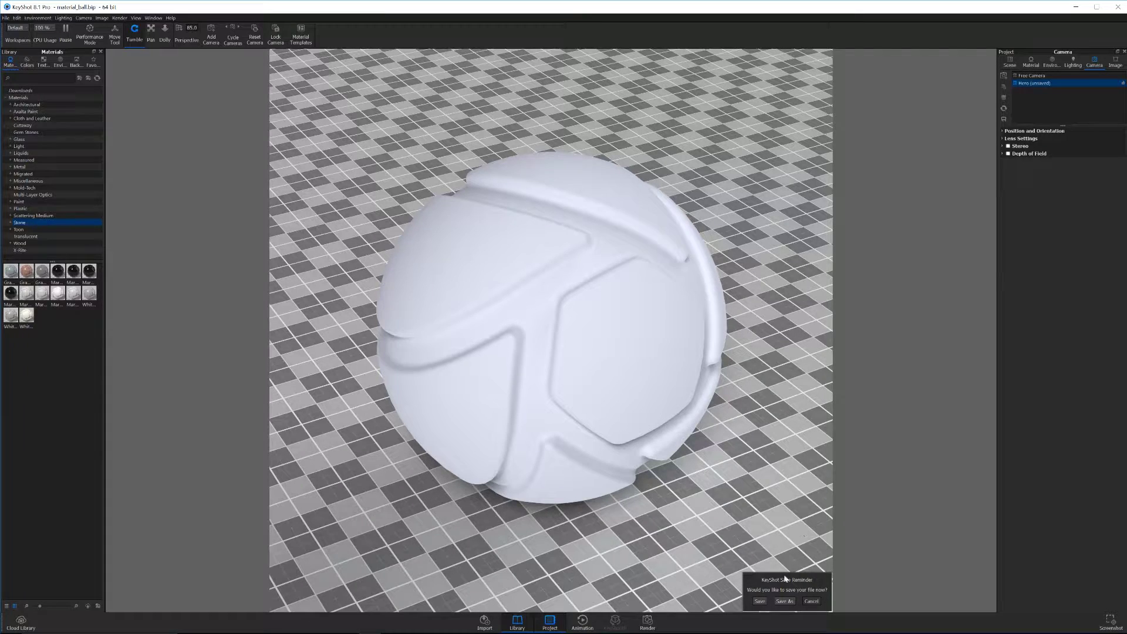
Dismiss KeyShot's Save Reminder and bring up the Material Ball's Diffuse material properties.
click(811, 601)
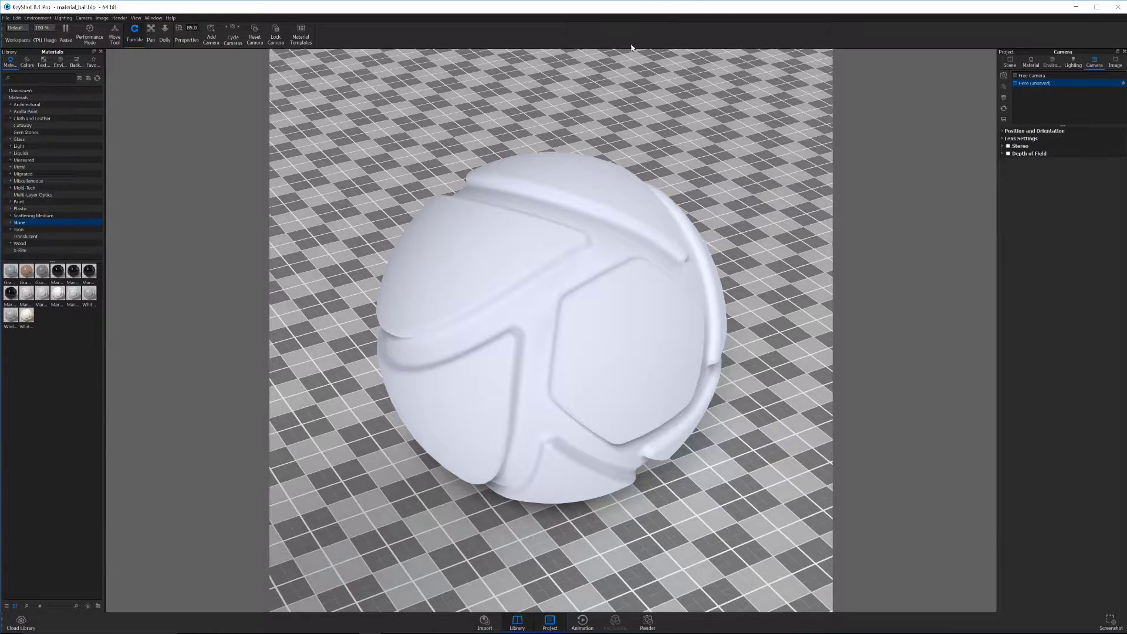
double_click(599, 311)
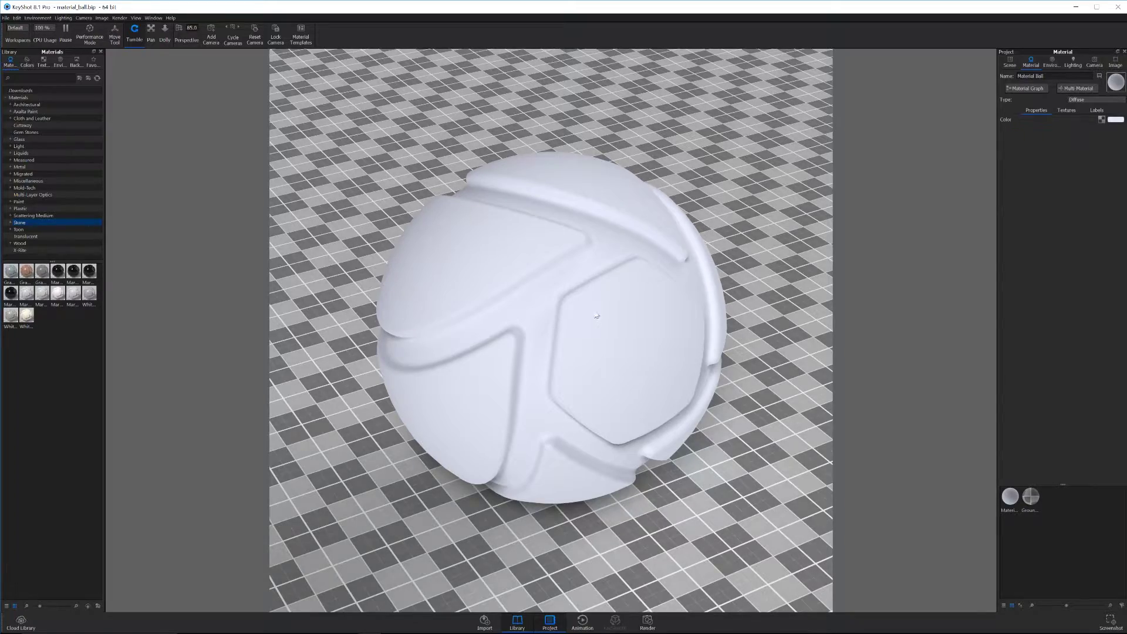
drag(600, 311, 576, 290)
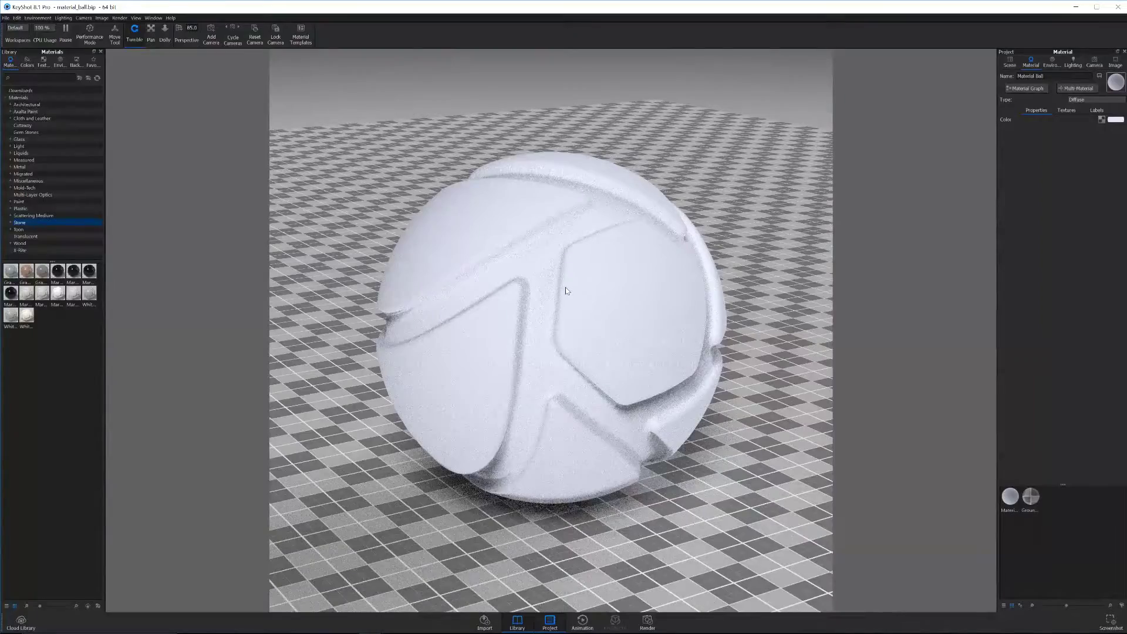
drag(615, 293, 530, 299)
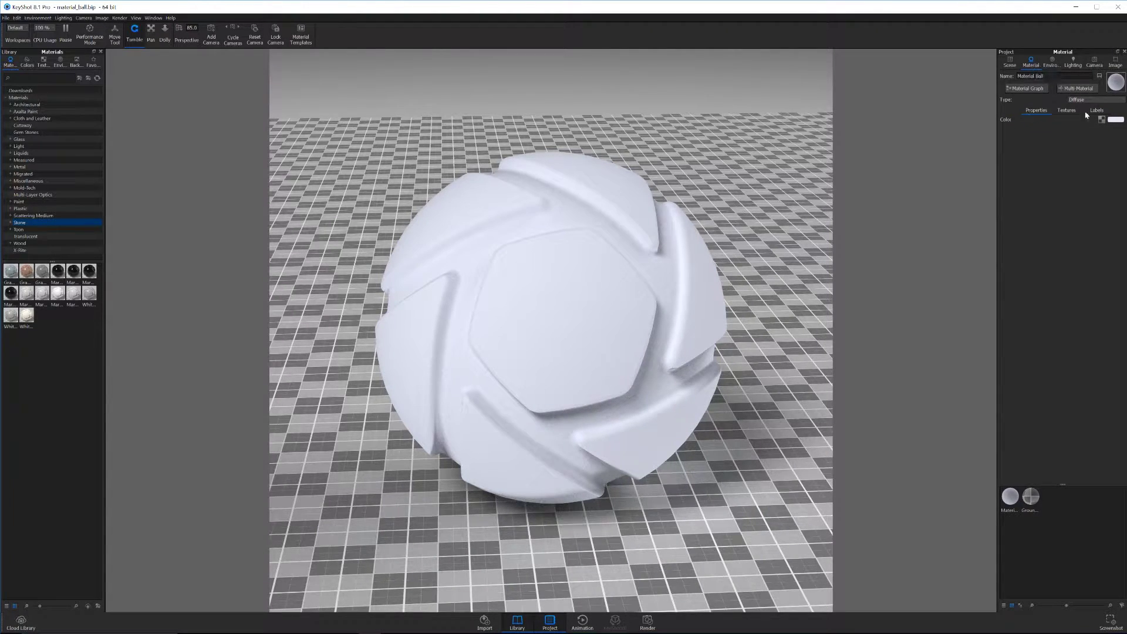
Make the Material Ball a Measured material loaded from Tutorial_BlueDiamondVinyl.axf.
click(1098, 101)
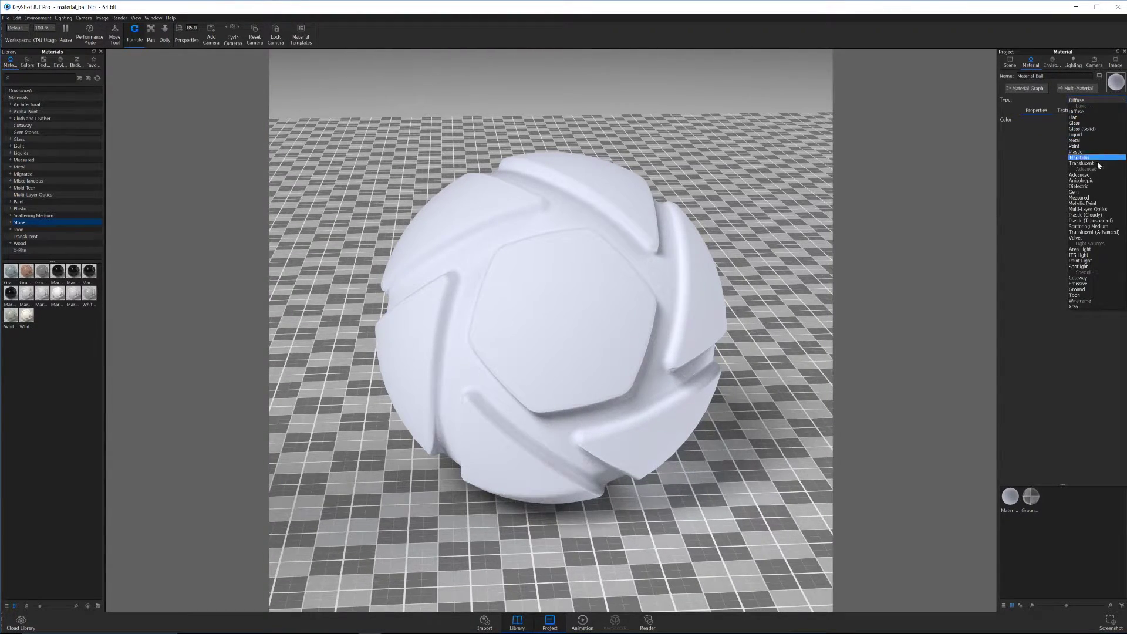
click(1097, 197)
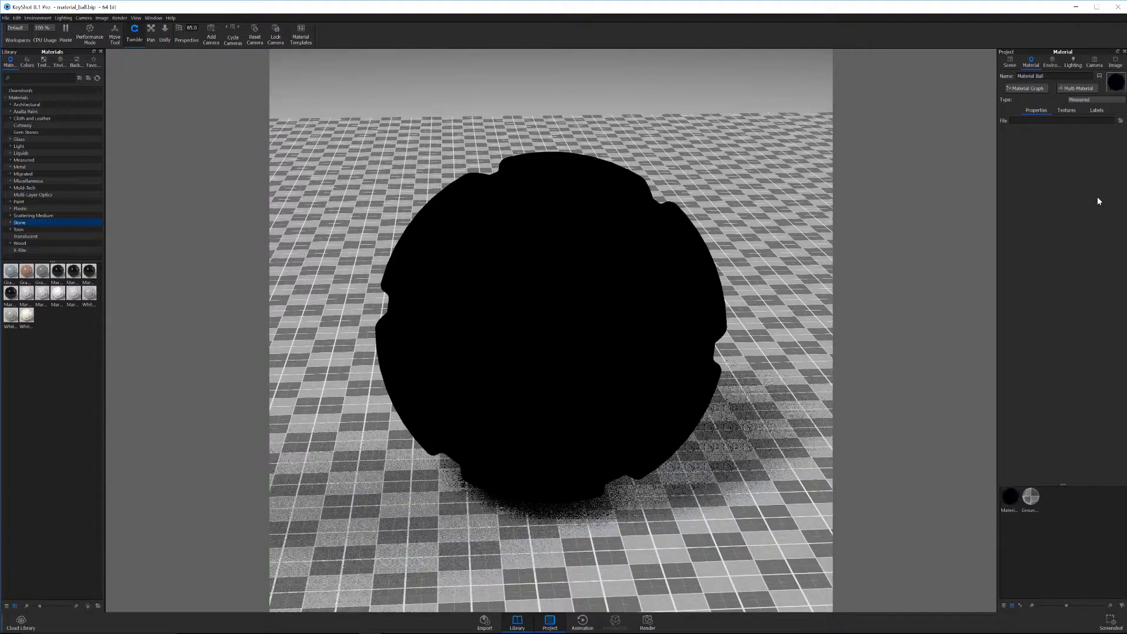
click(1120, 120)
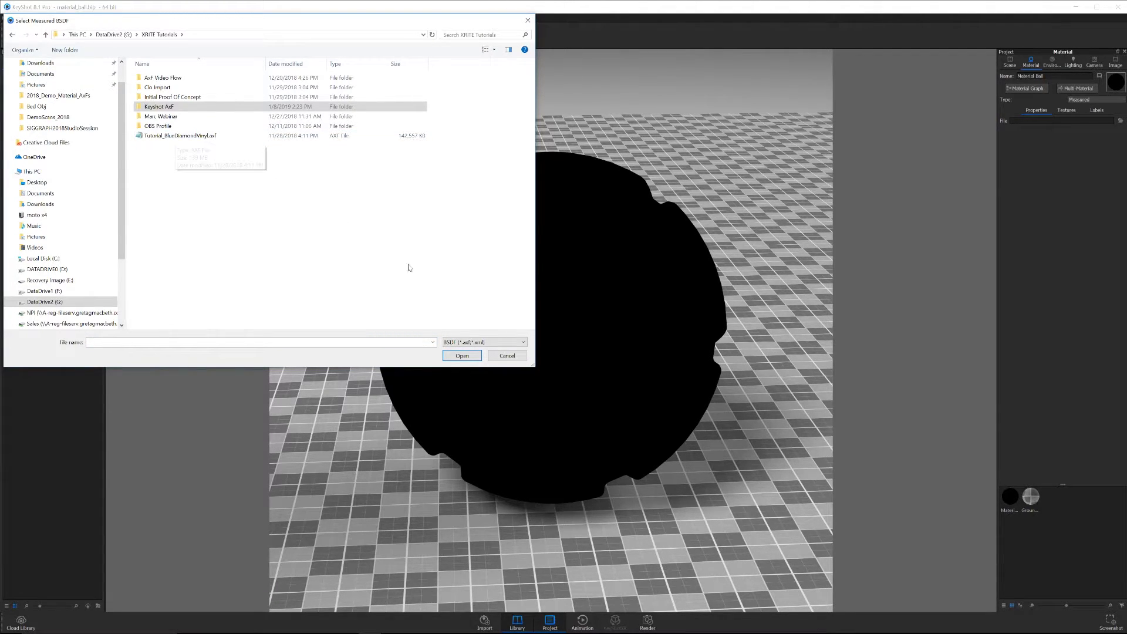
click(461, 356)
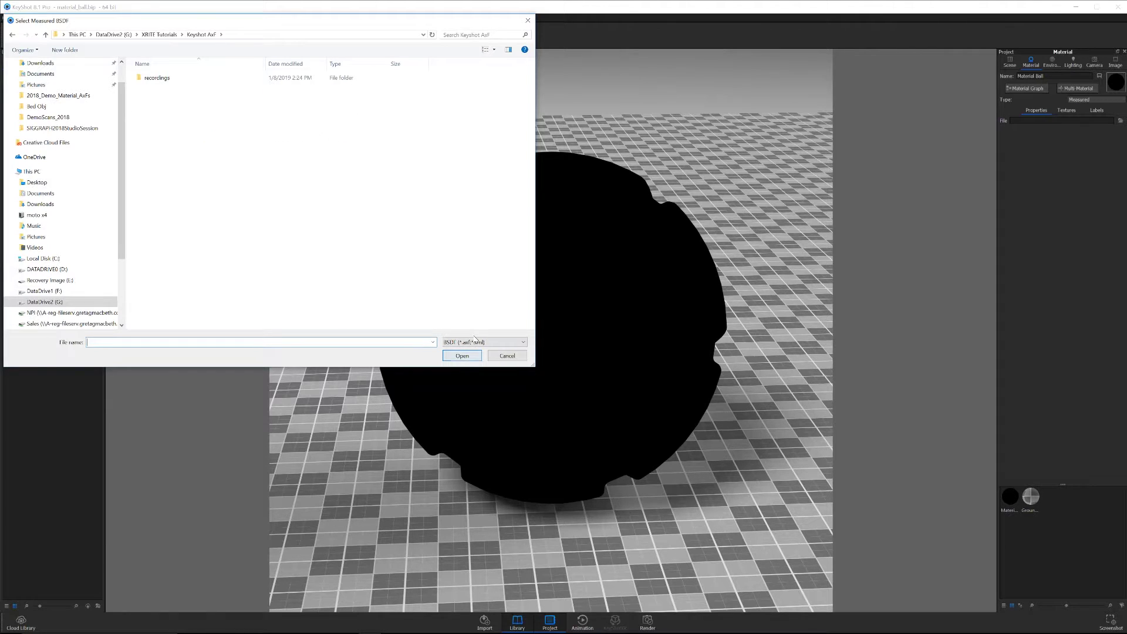
key(alt+Up)
double_click(167, 138)
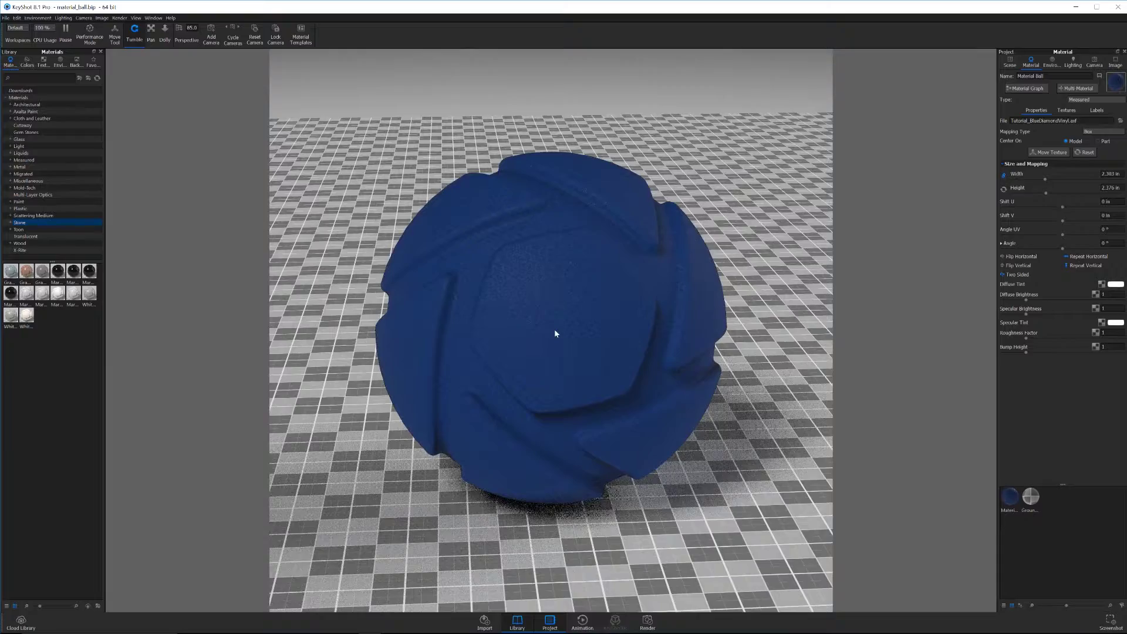
Raise the measured vinyl's Diffuse Brightness to 1.06 and scale its texture width to 5.396 in.
scroll(568, 267, up, 10)
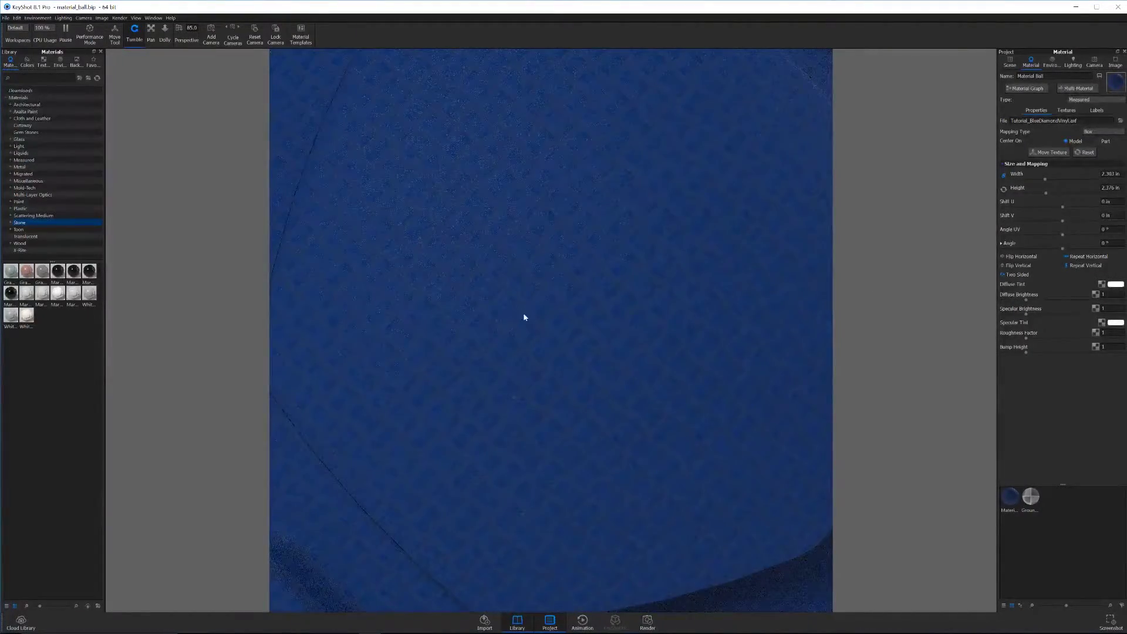
scroll(591, 319, up, 5)
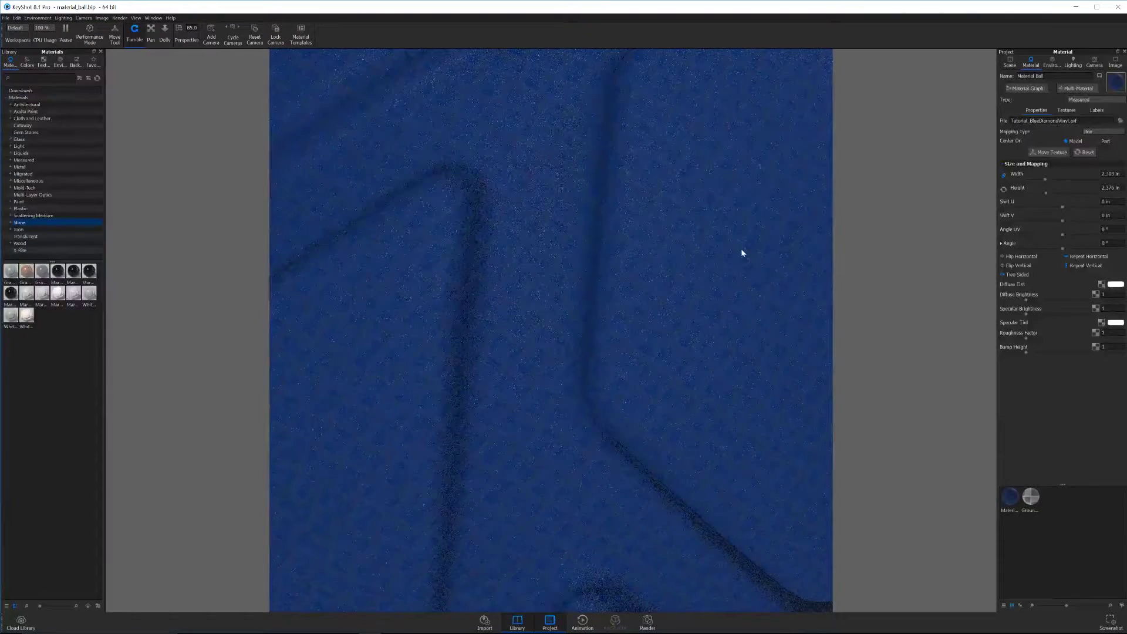
click(1067, 111)
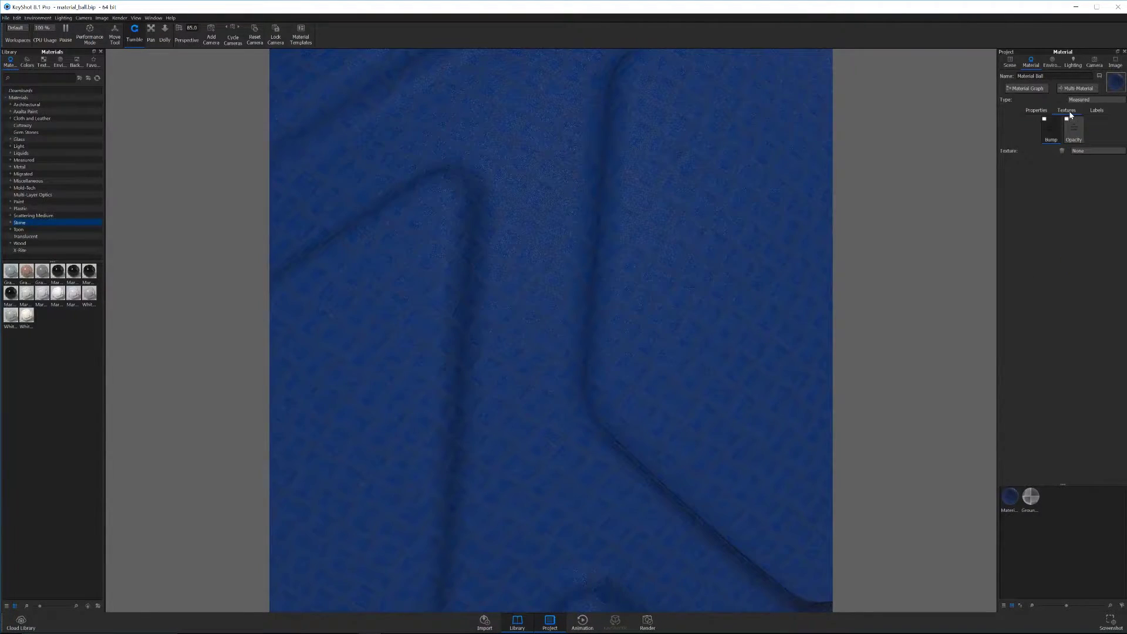
click(1036, 110)
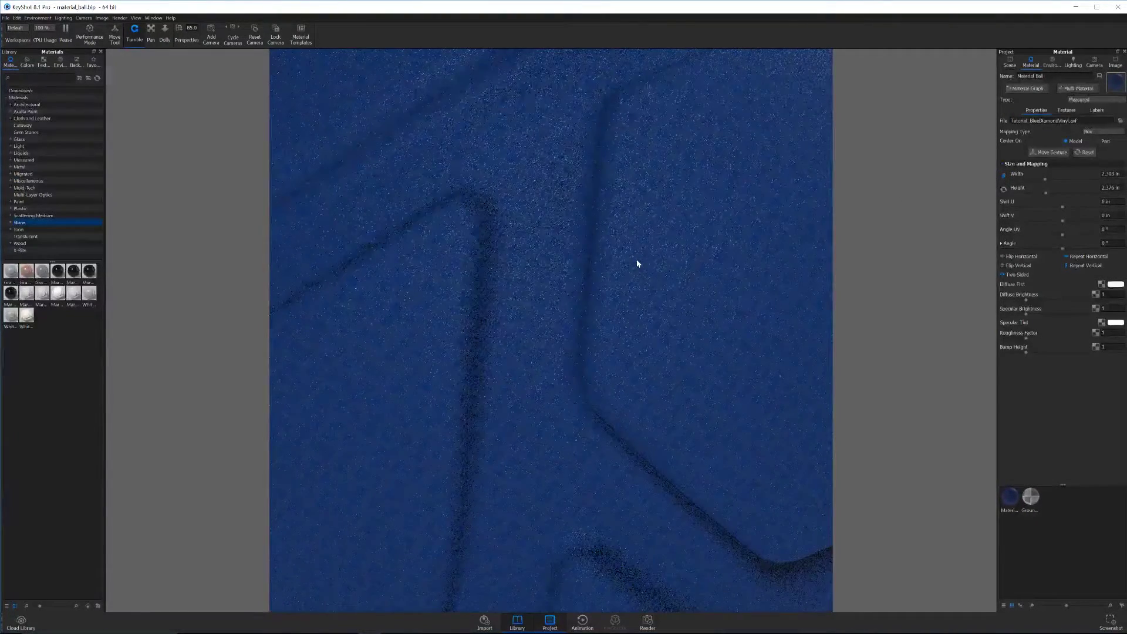
drag(1026, 300, 1042, 299)
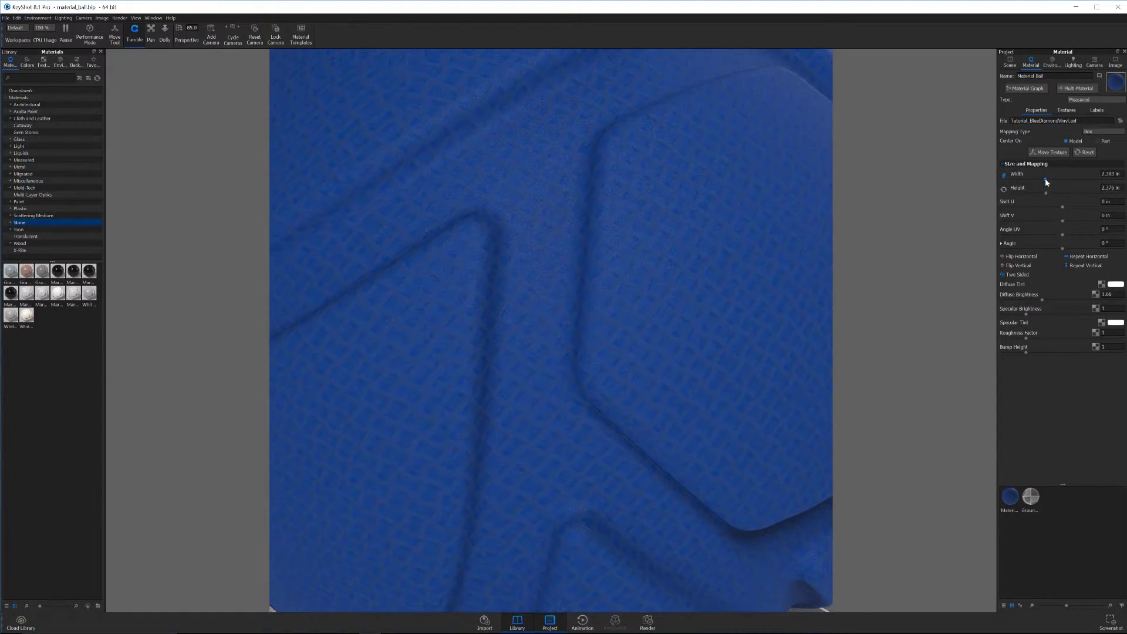
drag(1046, 179, 1087, 179)
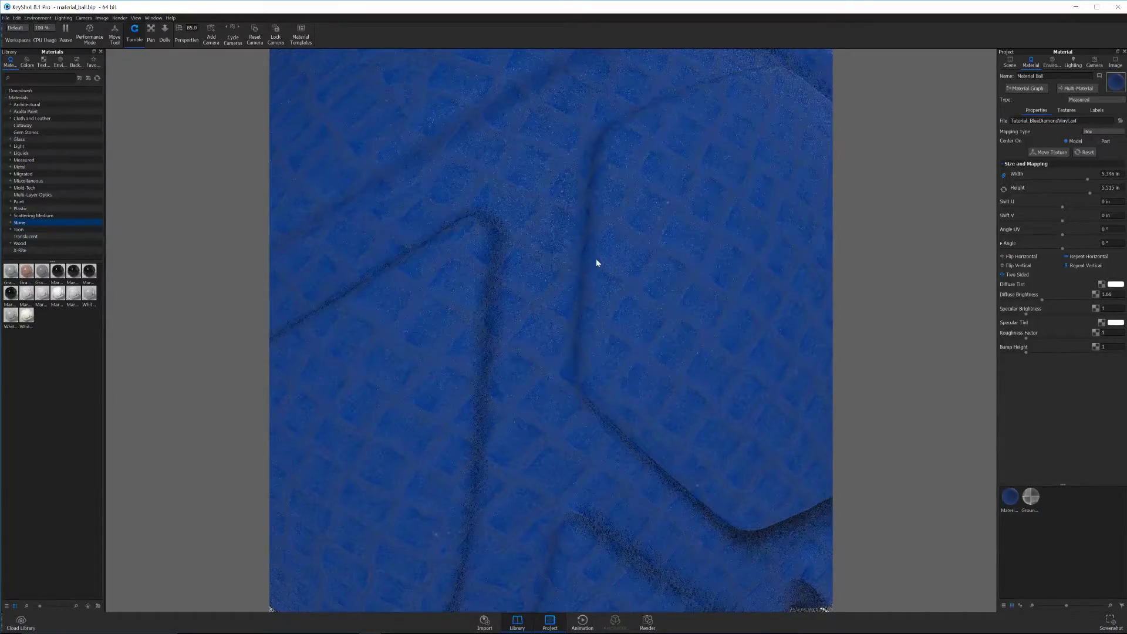
scroll(597, 258, down, 10)
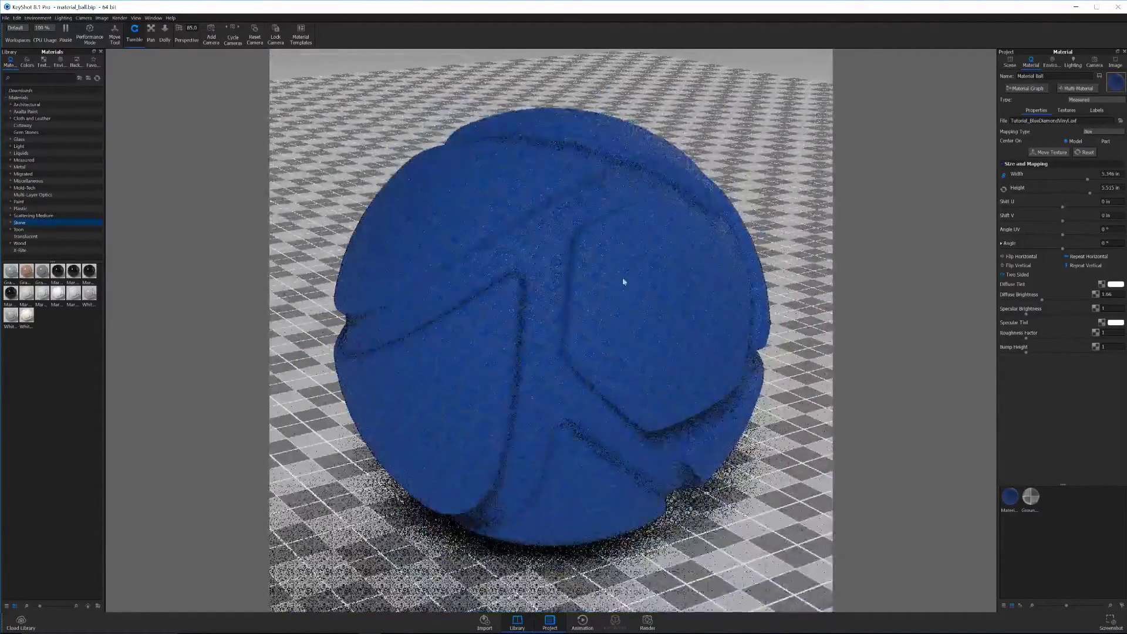
drag(623, 282, 709, 327)
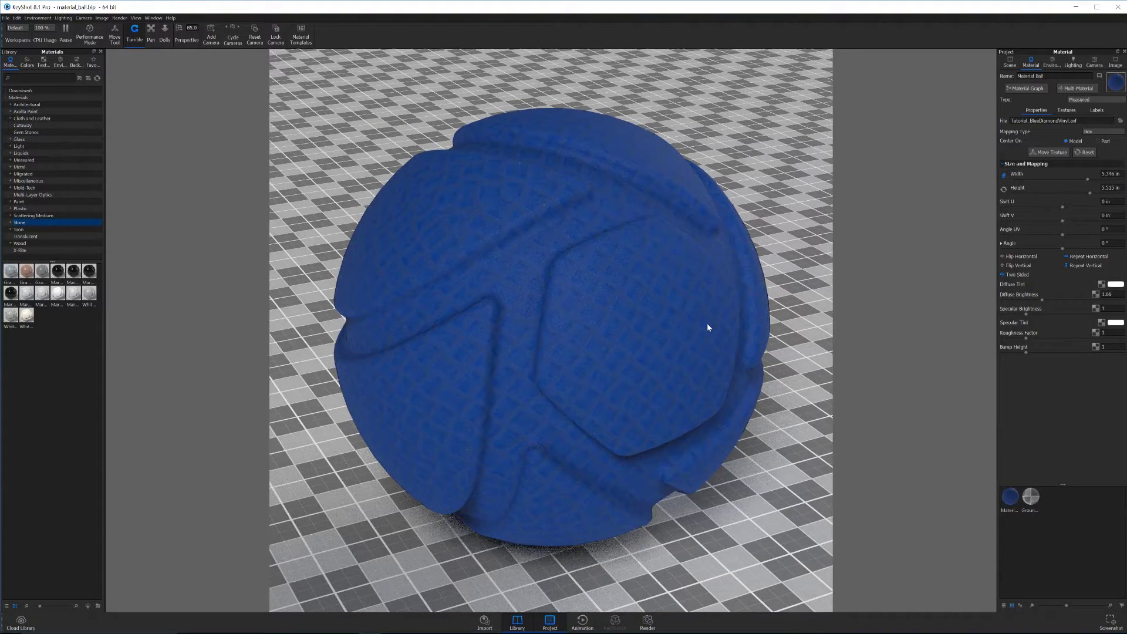
drag(706, 323, 575, 296)
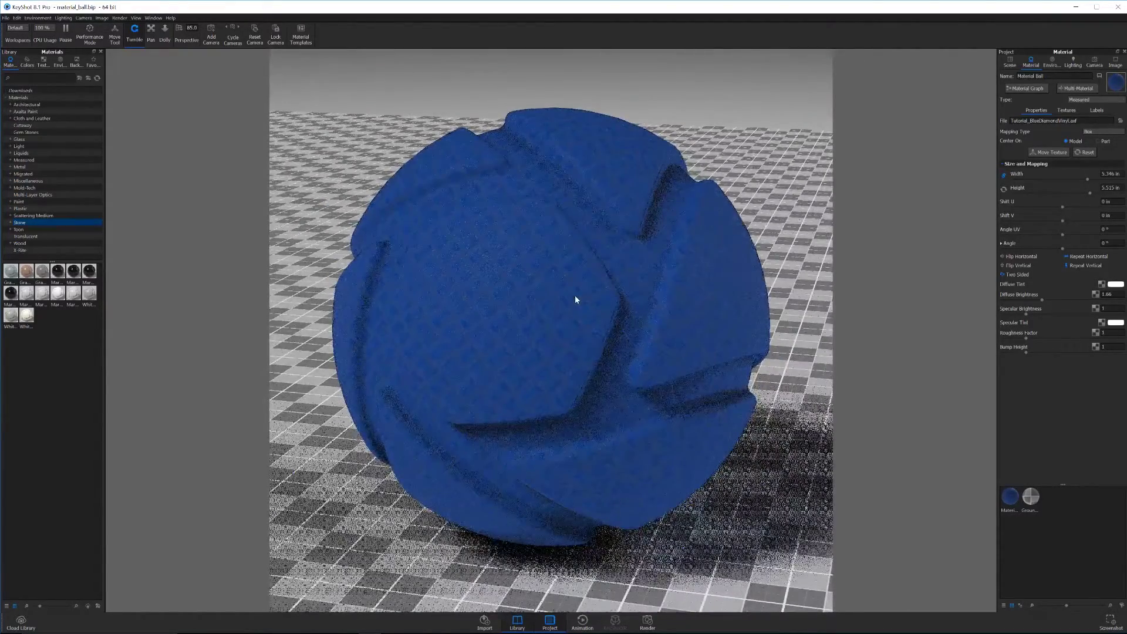